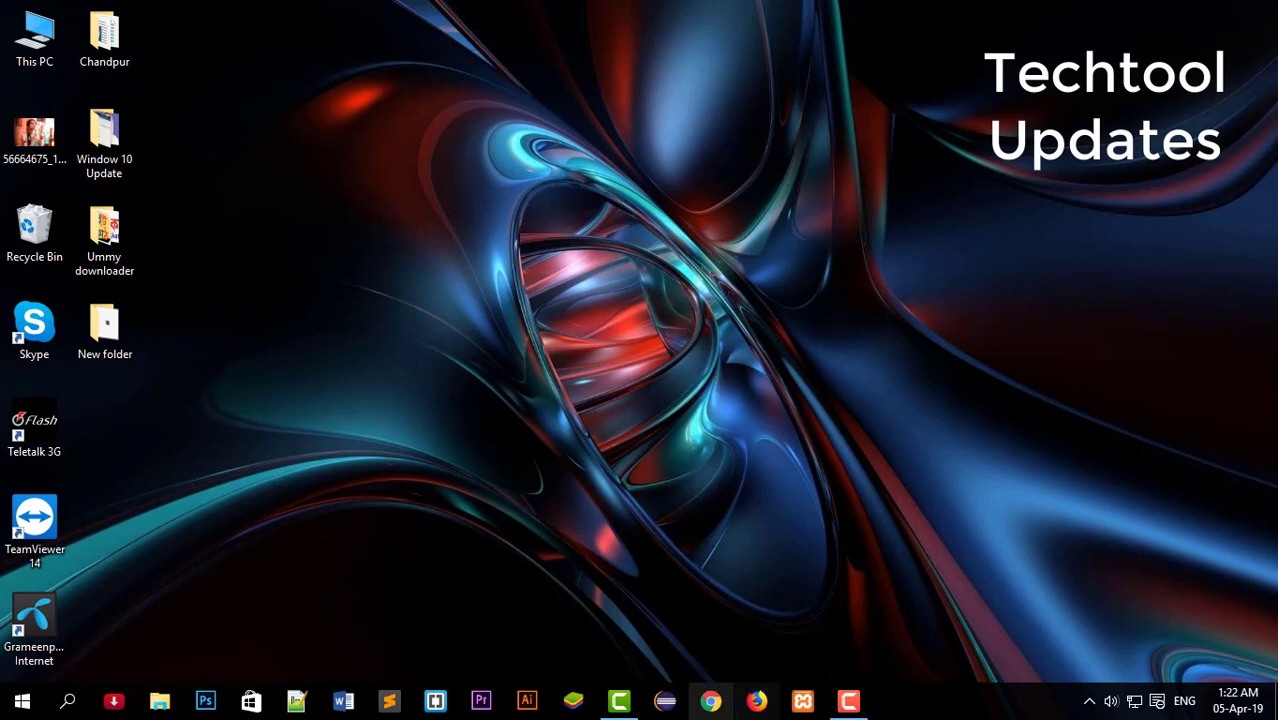
Step: Launch Chrome from the taskbar to a New Tab page
{"action": "left_click", "coordinate": [710, 700]}
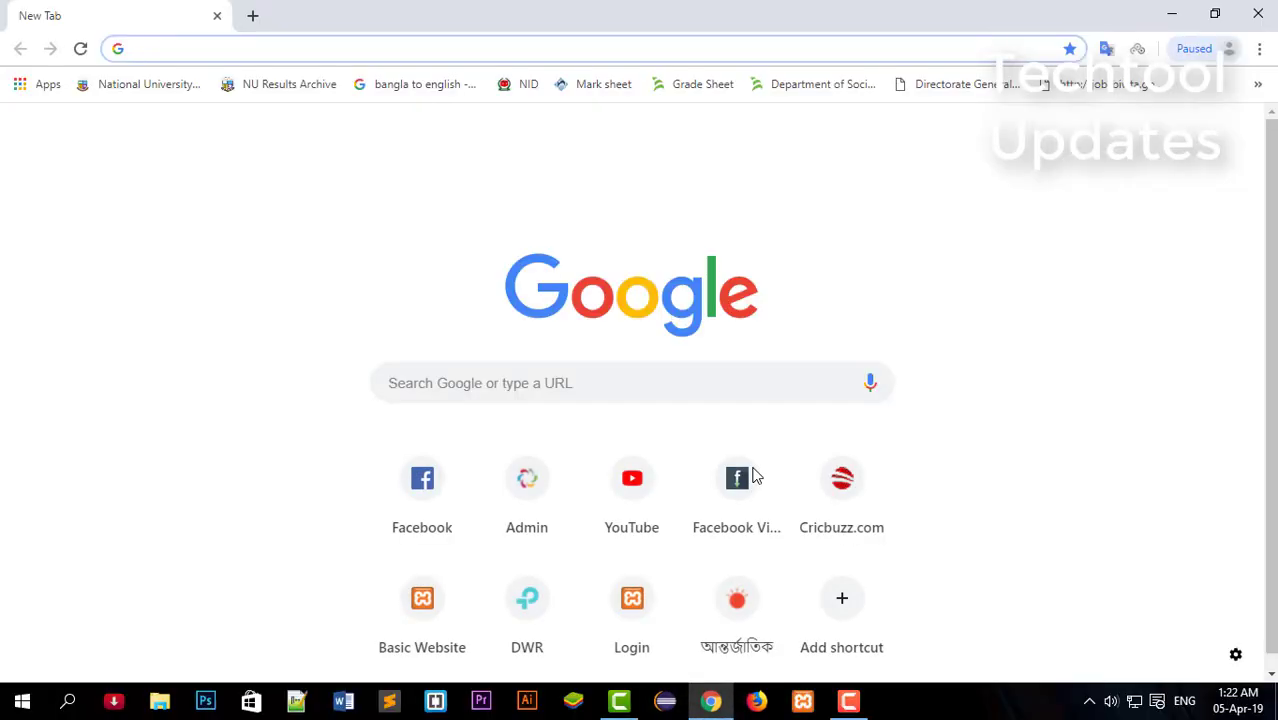
Step: Search Google for 'bluestacks' using the address-bar suggestion, then select the query text
{"action": "type", "text": "bl"}
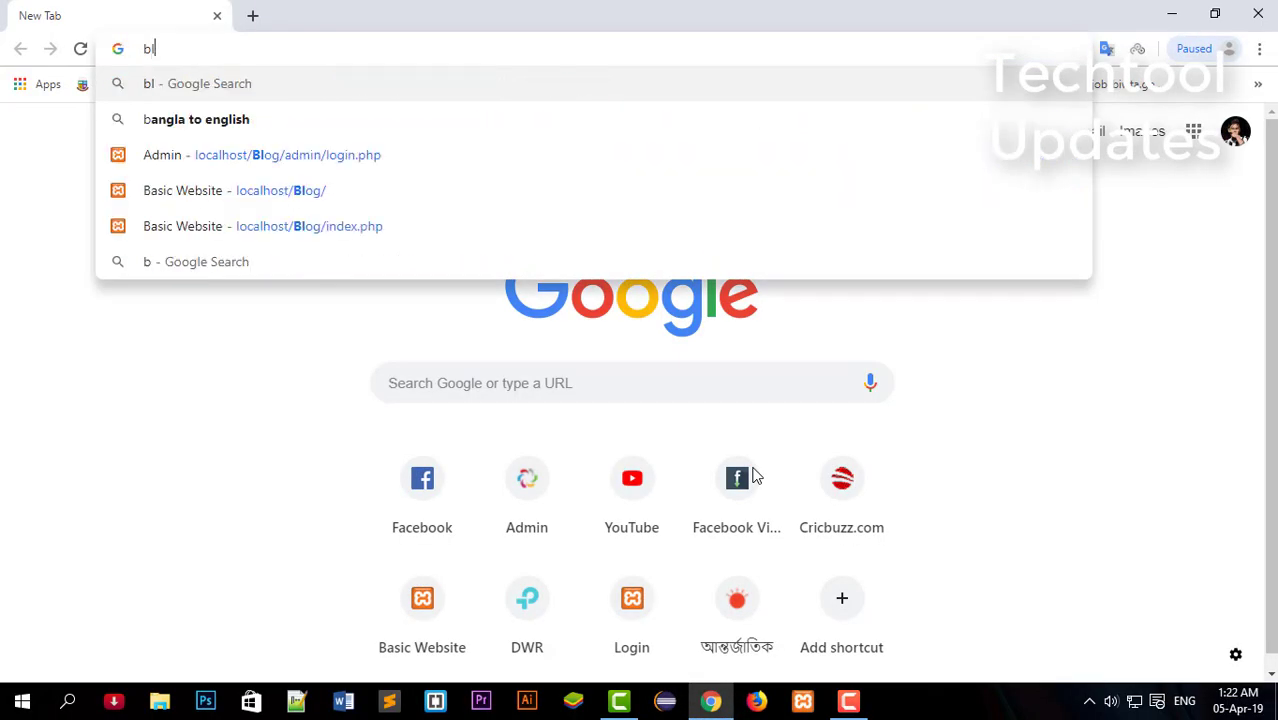
{"action": "type", "text": "ust"}
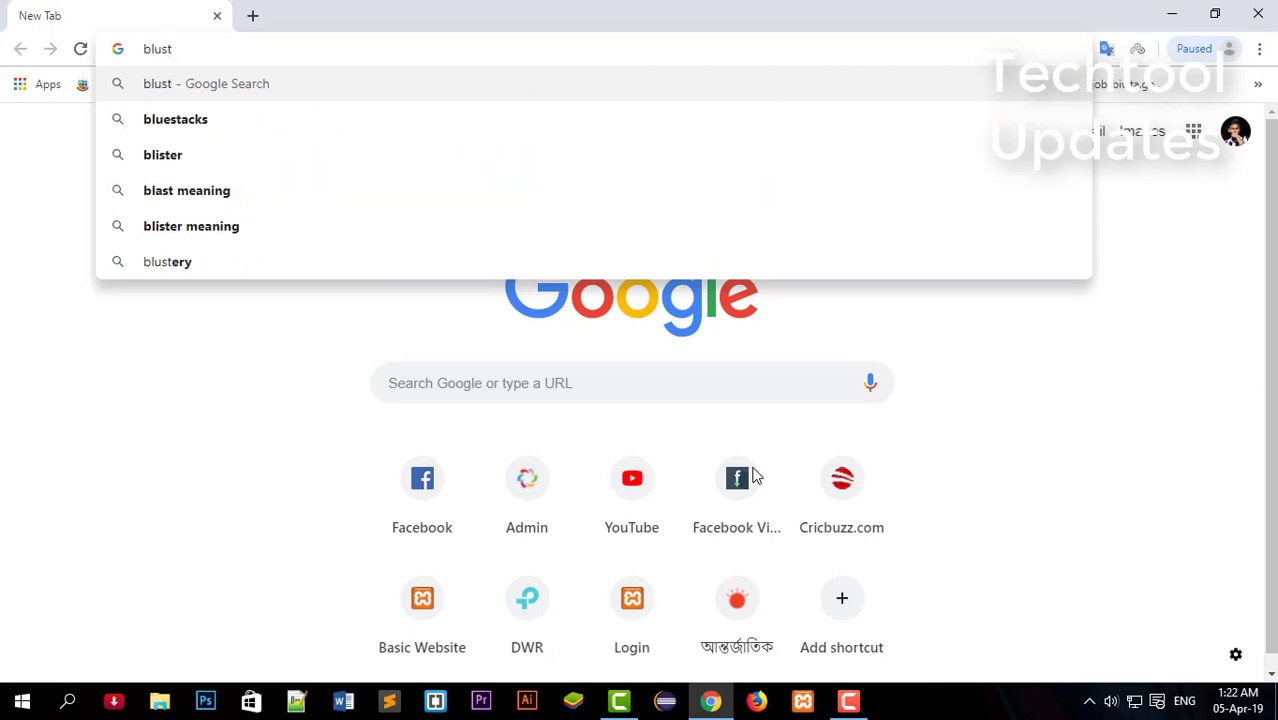
{"action": "left_click", "coordinate": [213, 128]}
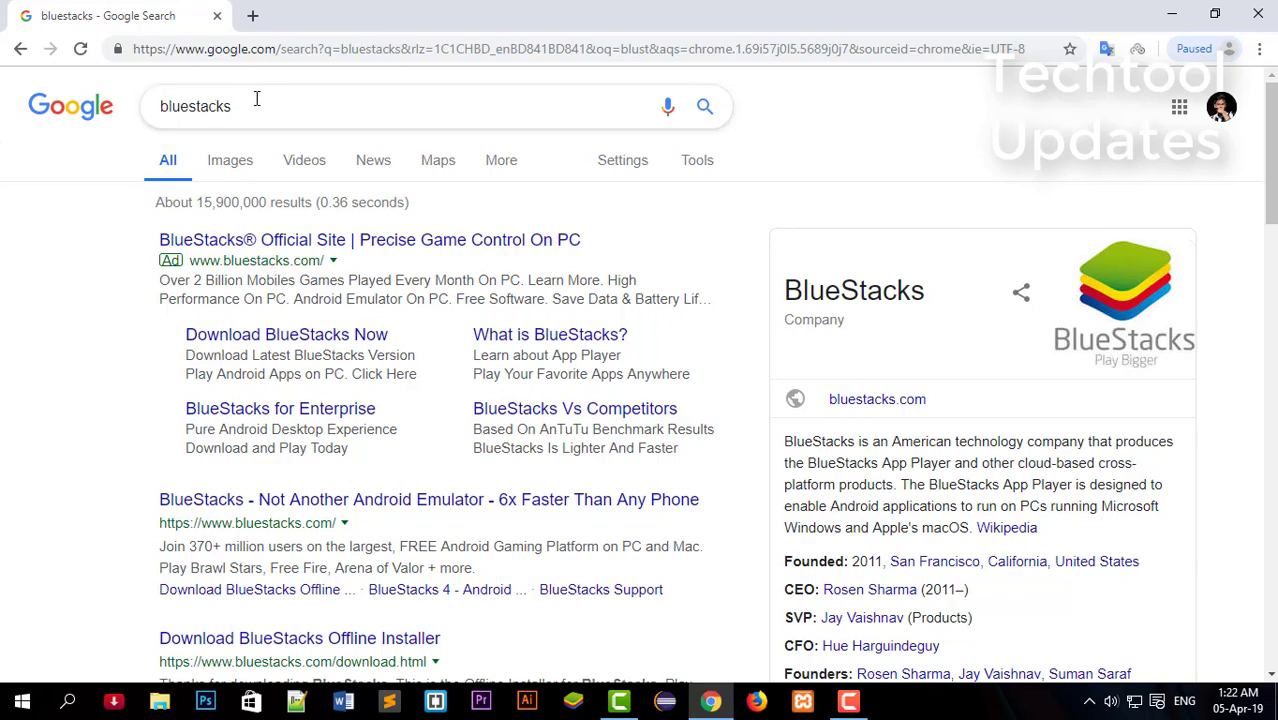
{"action": "left_click_drag", "start_coordinate": [257, 104], "coordinate": [117, 118]}
Step: Search for 'android emulator pc' and scroll through the results
{"action": "type", "text": "a"}
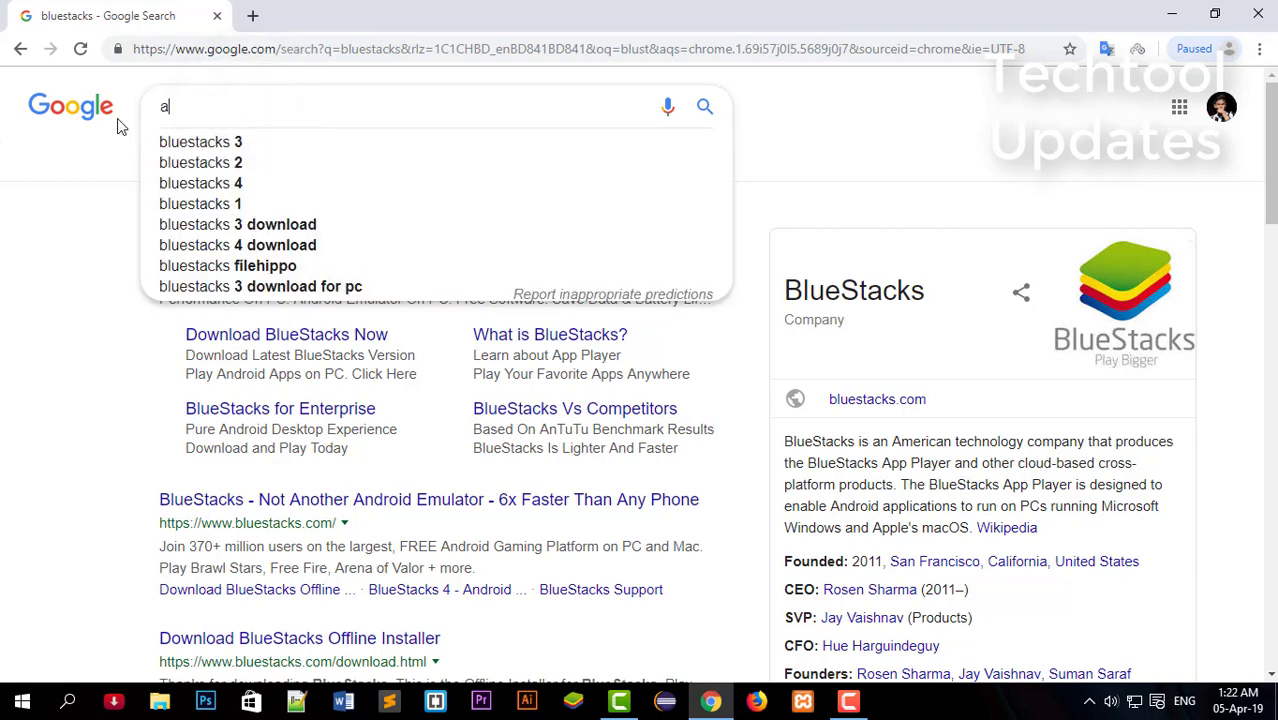
{"action": "type", "text": "ndro"}
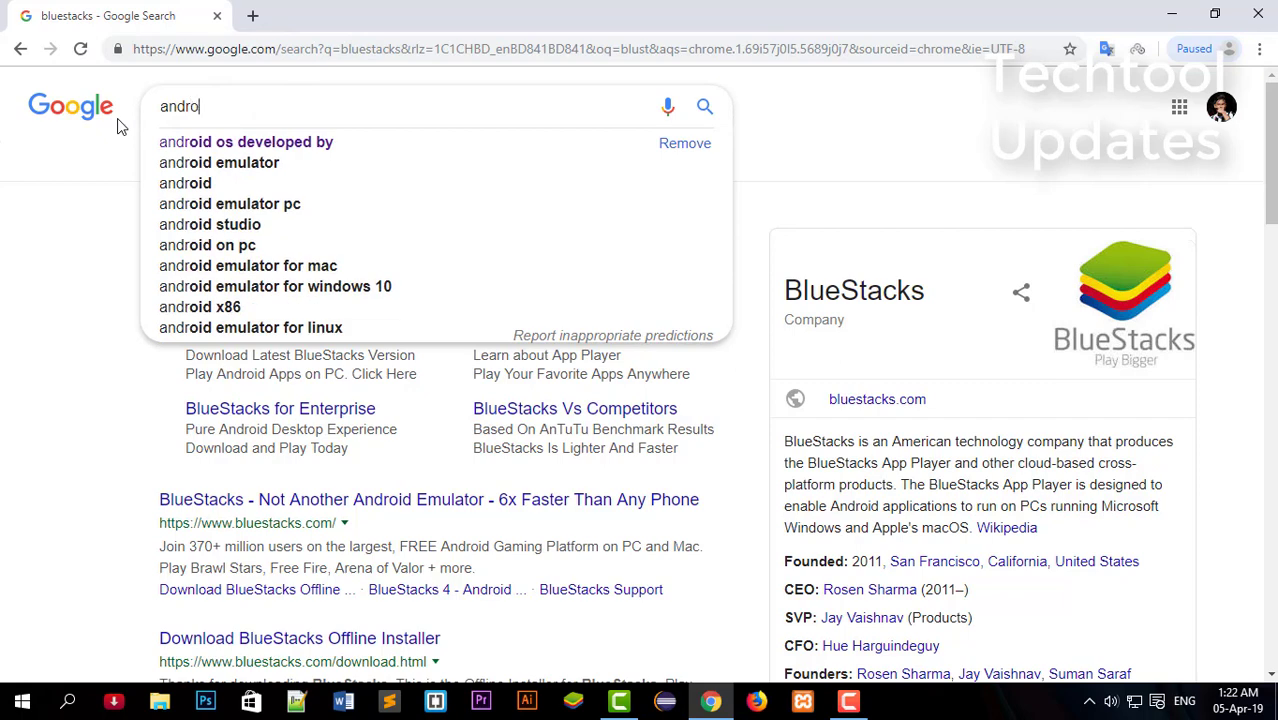
{"action": "type", "text": "id"}
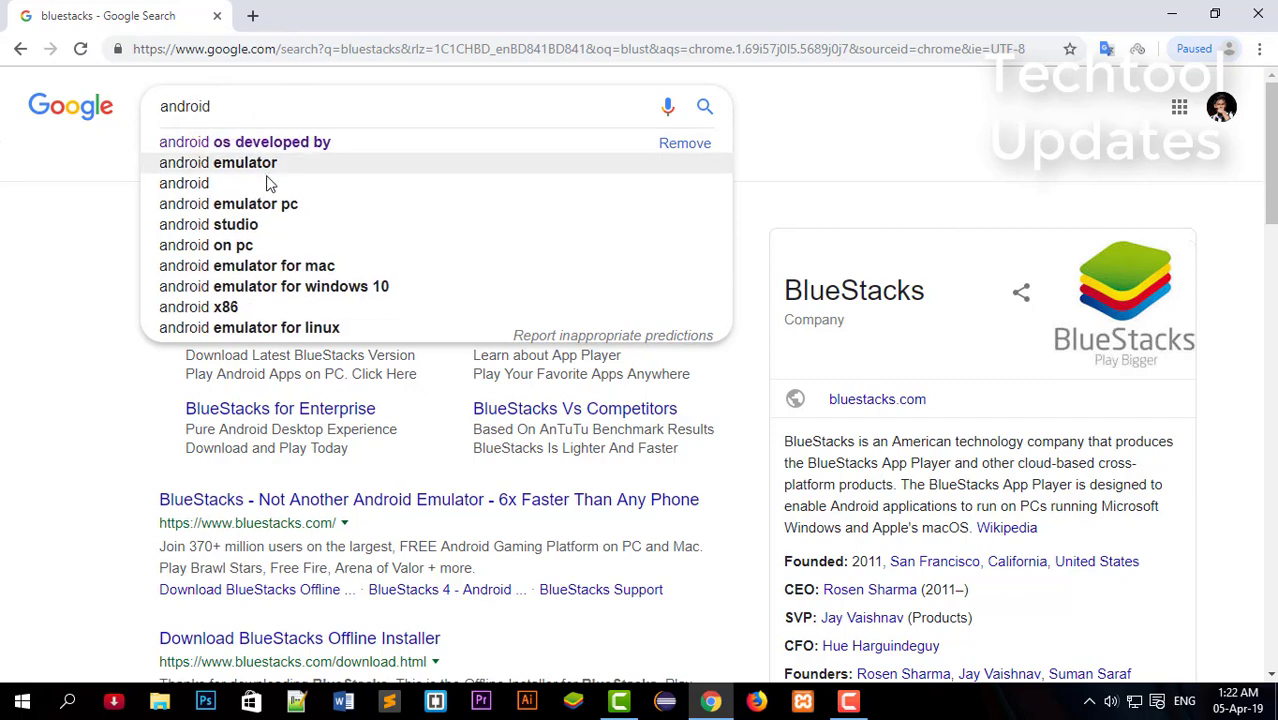
{"action": "left_click", "coordinate": [284, 204]}
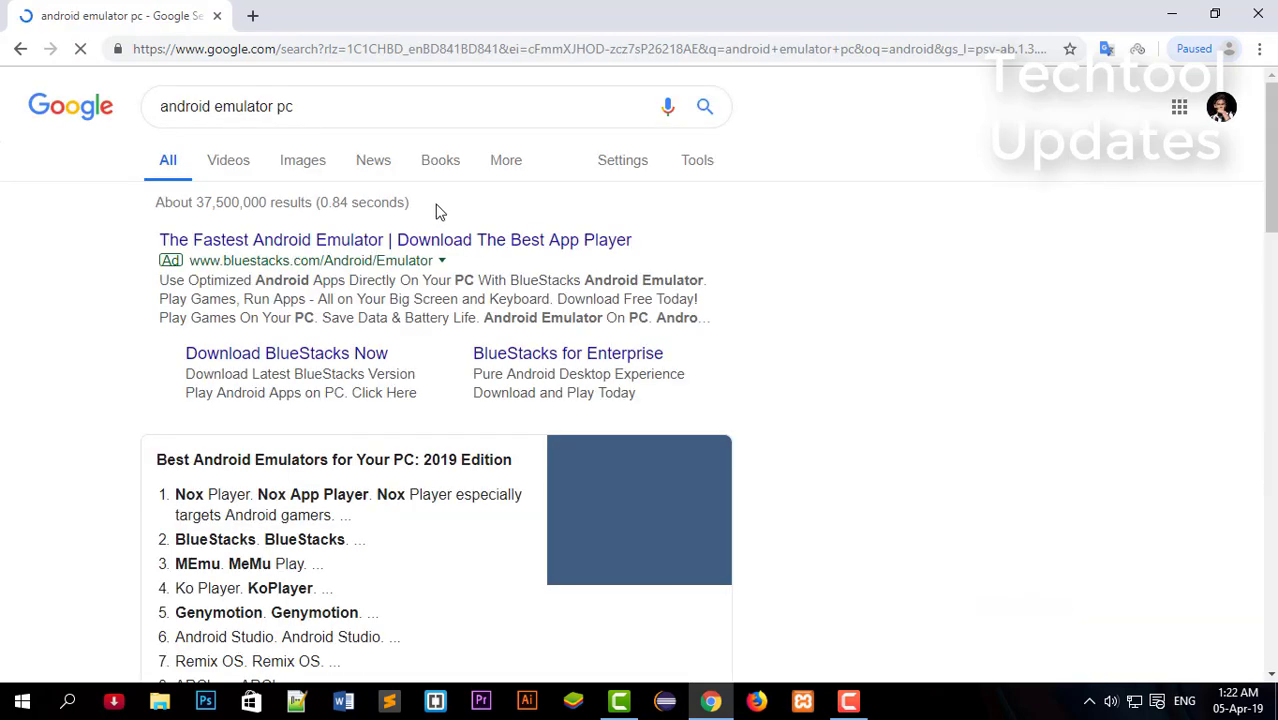
{"action": "scroll", "coordinate": [437, 210], "scroll_direction": "down", "scroll_amount": 1}
{"action": "scroll", "coordinate": [437, 208], "scroll_direction": "down", "scroll_amount": 1}
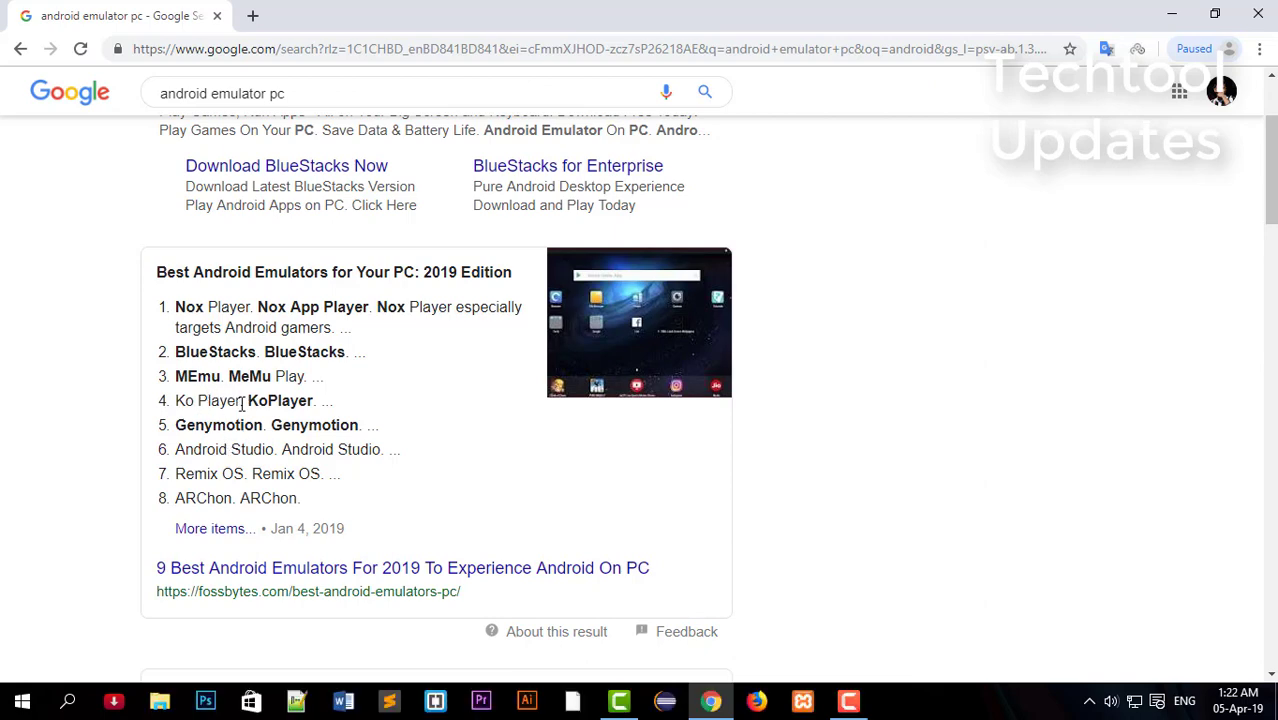
{"action": "scroll", "coordinate": [238, 403], "scroll_direction": "up", "scroll_amount": 2}
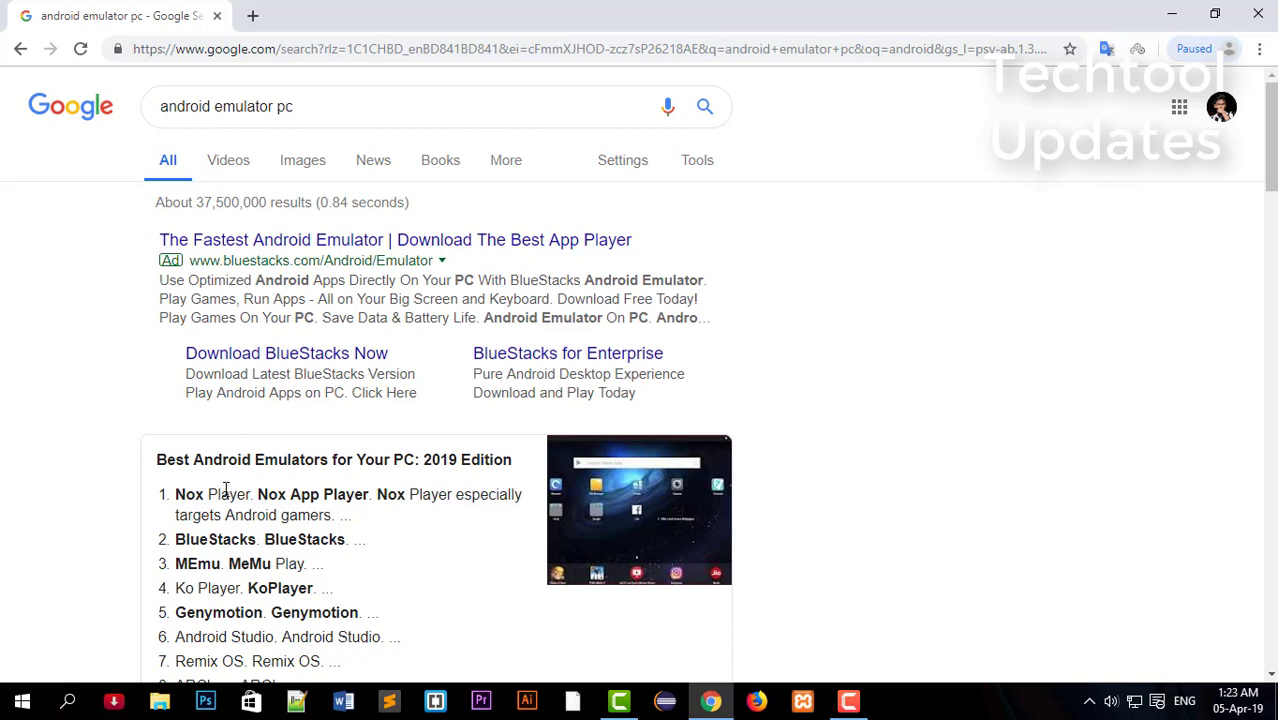
{"action": "scroll", "coordinate": [263, 578], "scroll_direction": "down", "scroll_amount": 1}
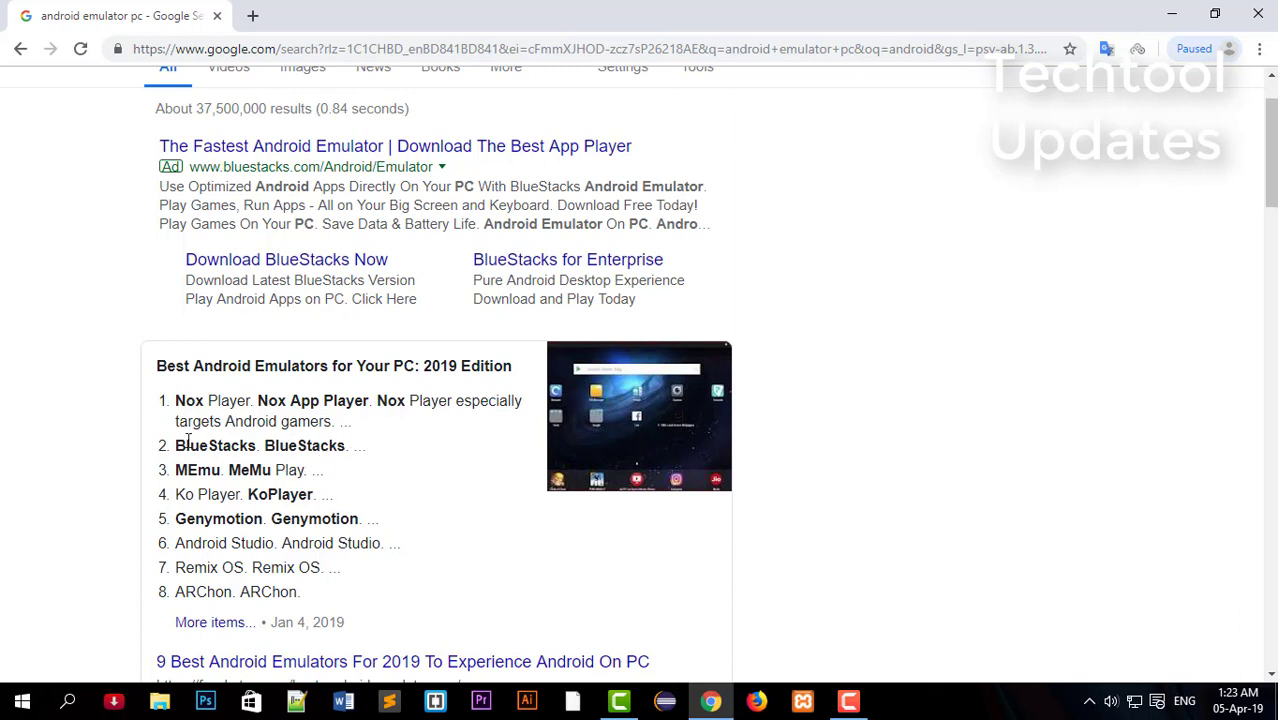
Step: Highlight BlueStacks, item 2 in the best Android emulators list
{"action": "left_click_drag", "start_coordinate": [175, 446], "coordinate": [378, 453]}
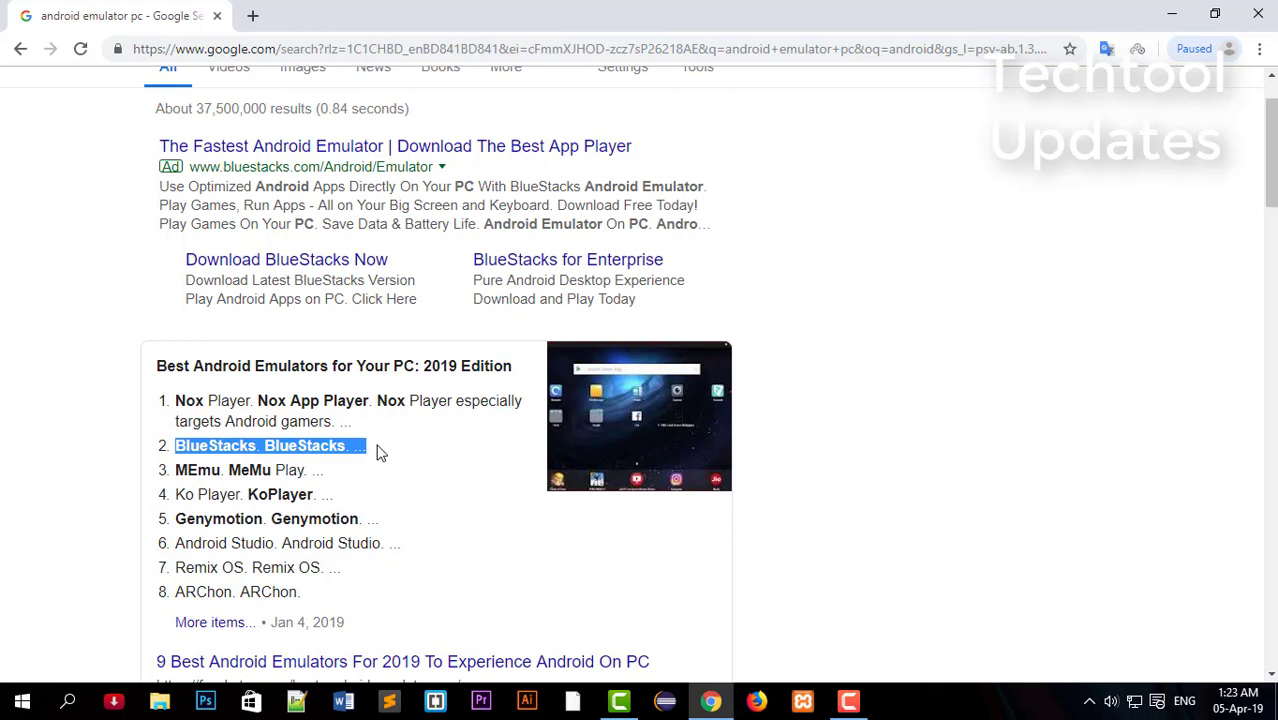
{"action": "scroll", "coordinate": [378, 453], "scroll_direction": "up", "scroll_amount": 1}
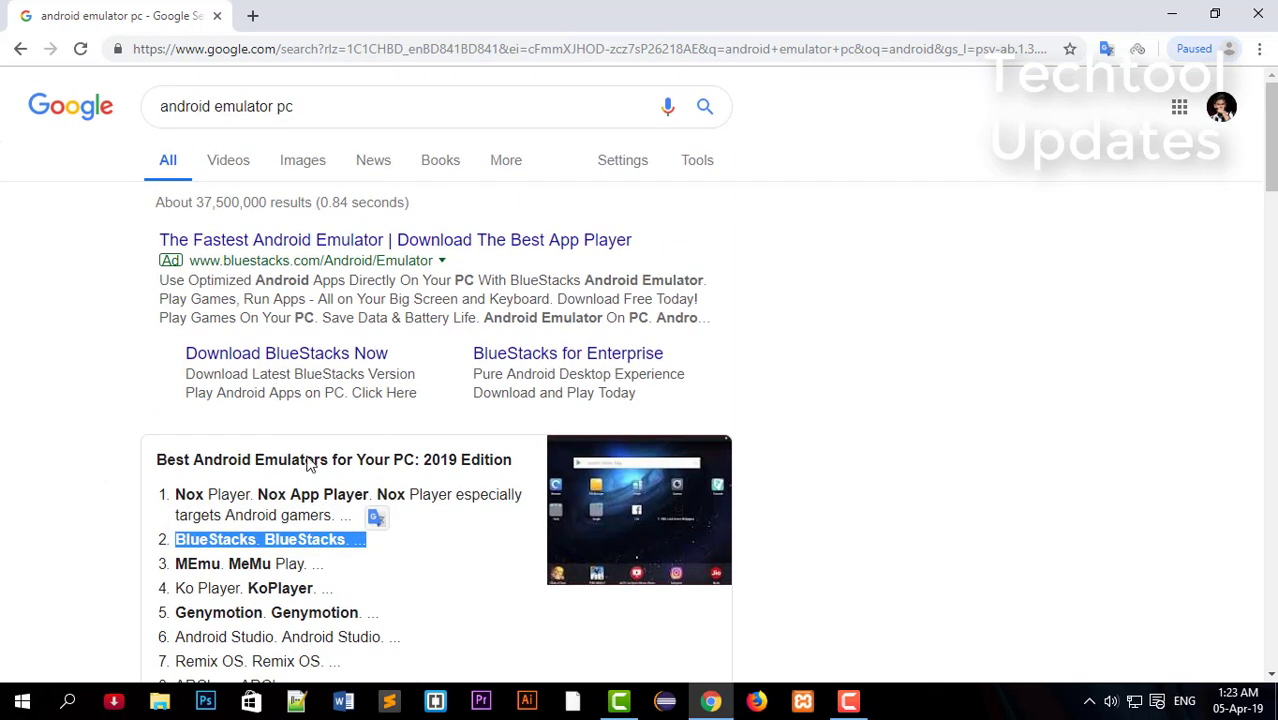
{"action": "left_click", "coordinate": [344, 540]}
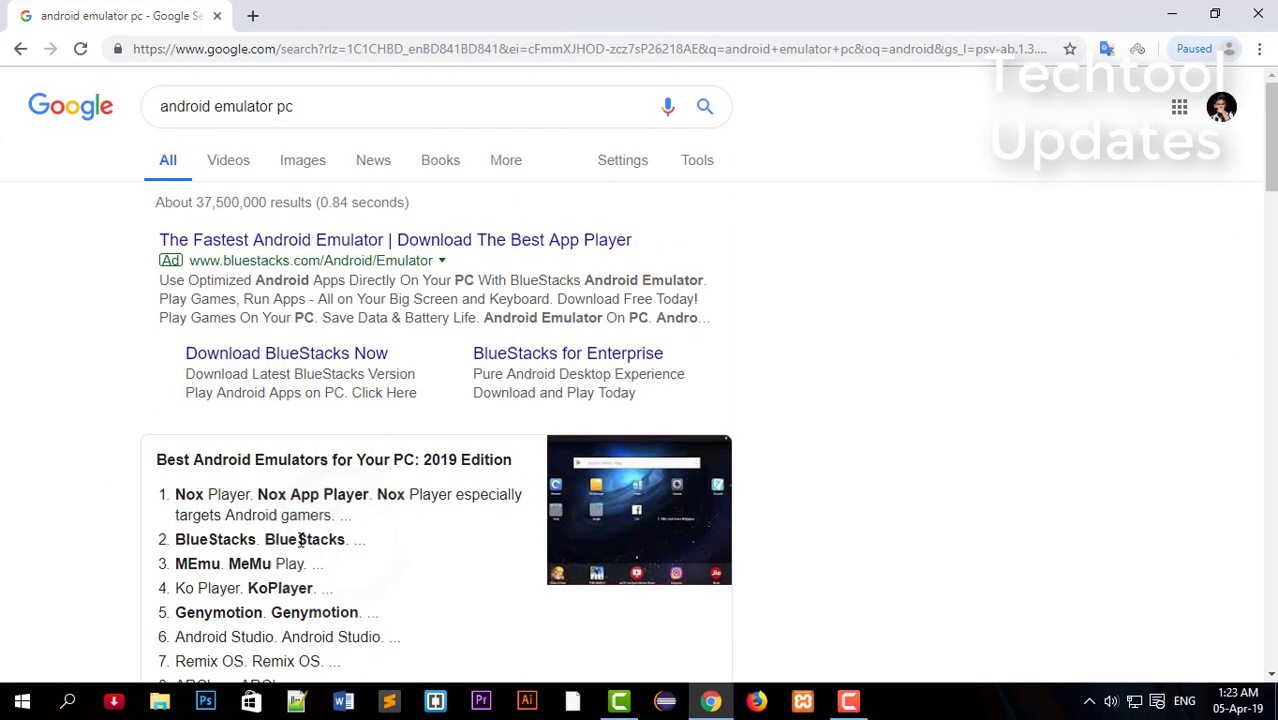
{"action": "left_click_drag", "start_coordinate": [300, 540], "coordinate": [374, 534]}
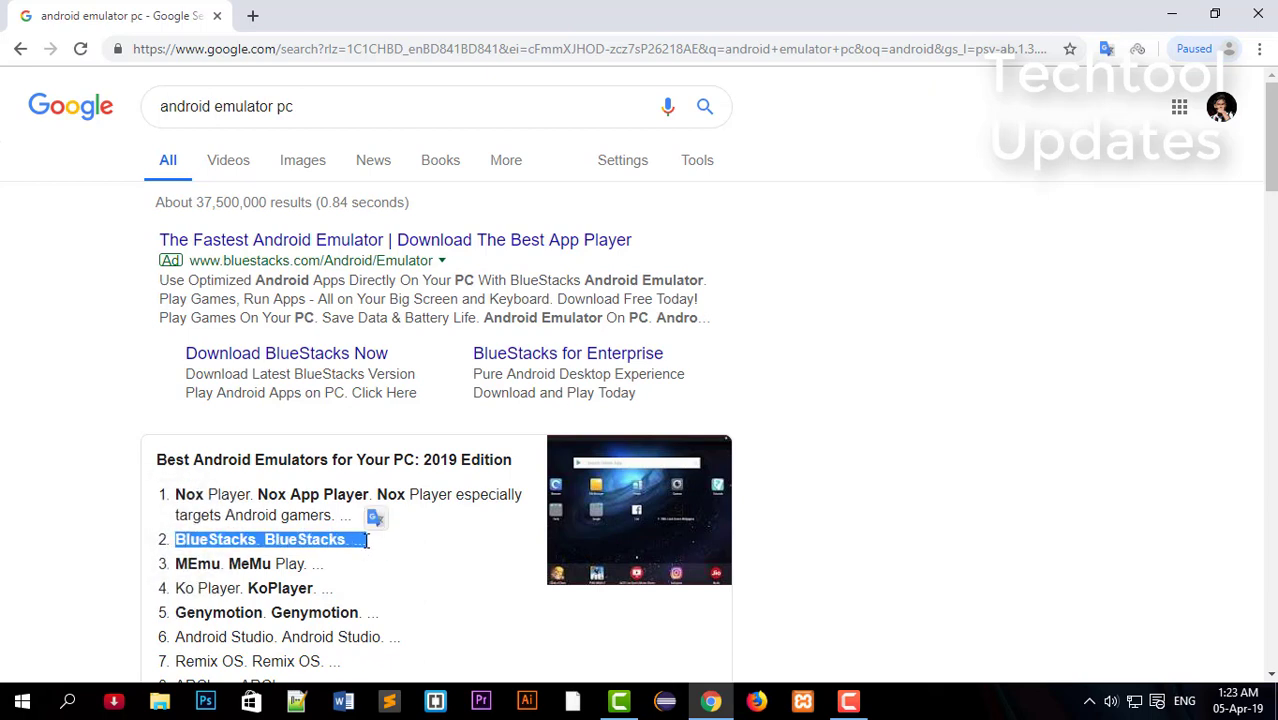
{"action": "left_click", "coordinate": [367, 540]}
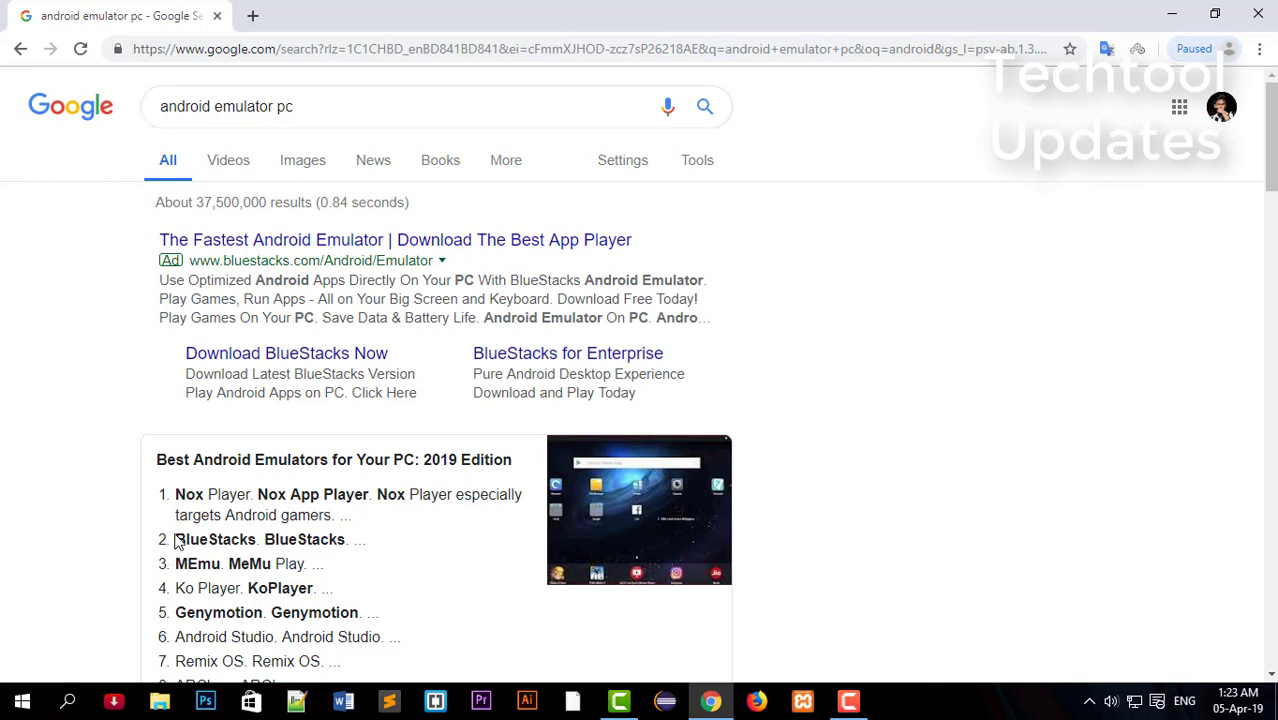
{"action": "left_click_drag", "start_coordinate": [176, 540], "coordinate": [260, 540]}
Step: Copy 'BlueStacks' into the search box, search it, and open the official BlueStacks site
{"action": "right_click", "coordinate": [253, 543]}
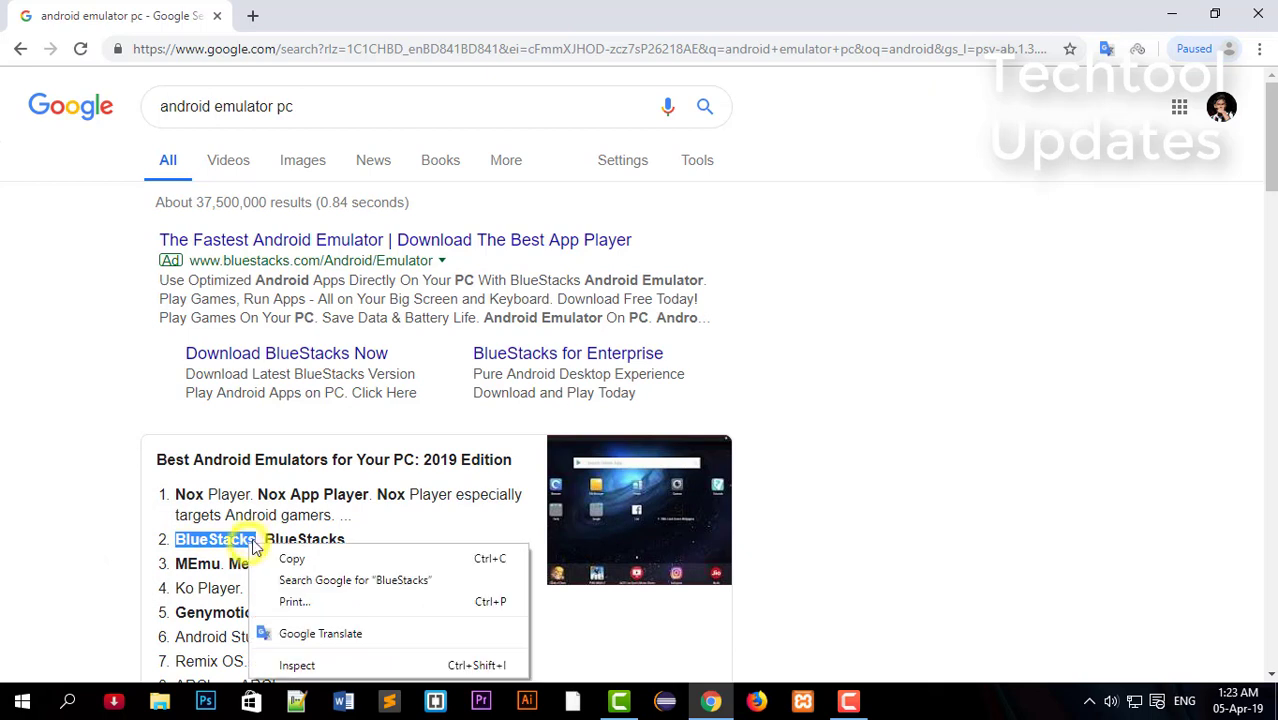
{"action": "left_click", "coordinate": [292, 558]}
{"action": "left_click_drag", "start_coordinate": [298, 106], "coordinate": [5, 112]}
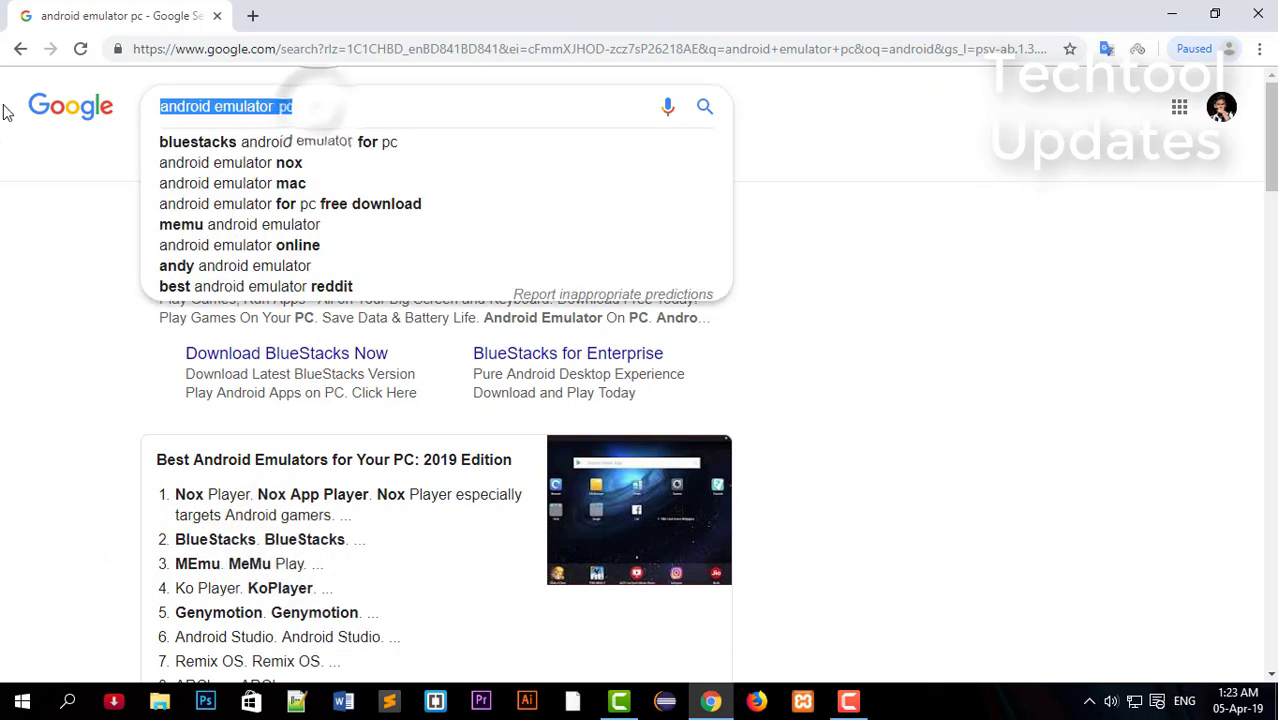
{"action": "key", "text": "ctrl+v"}
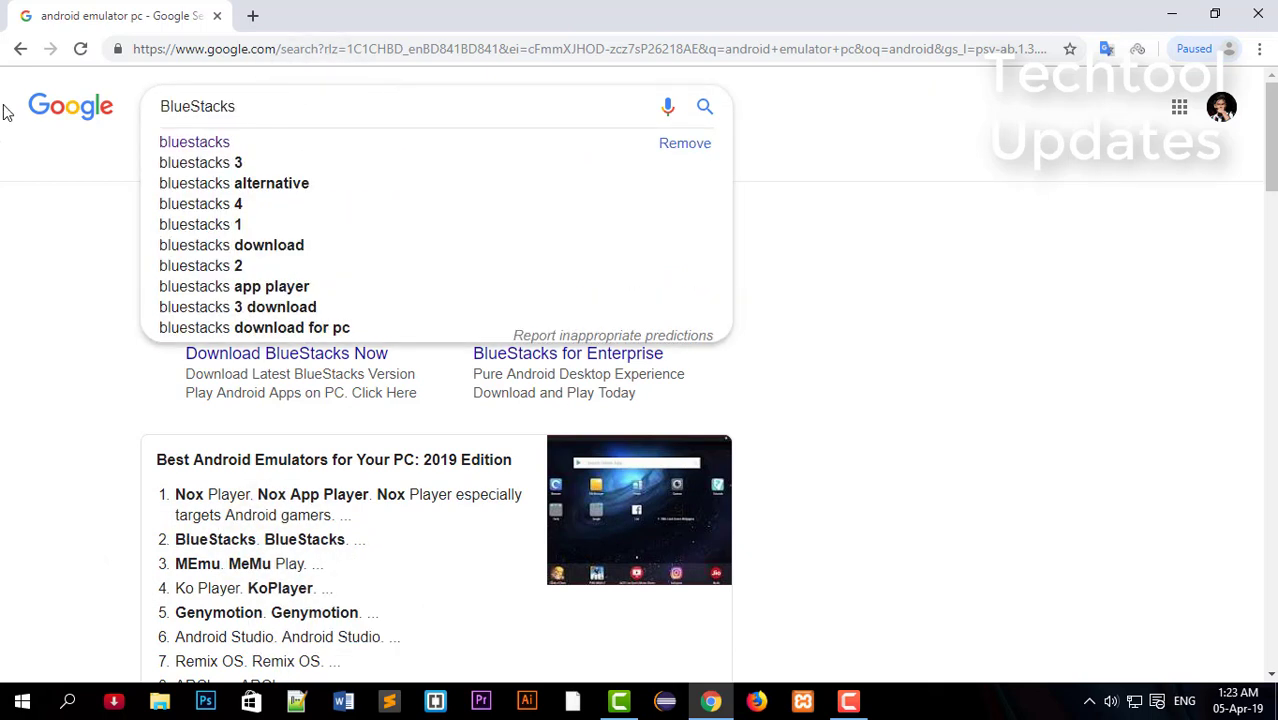
{"action": "key", "text": "Return"}
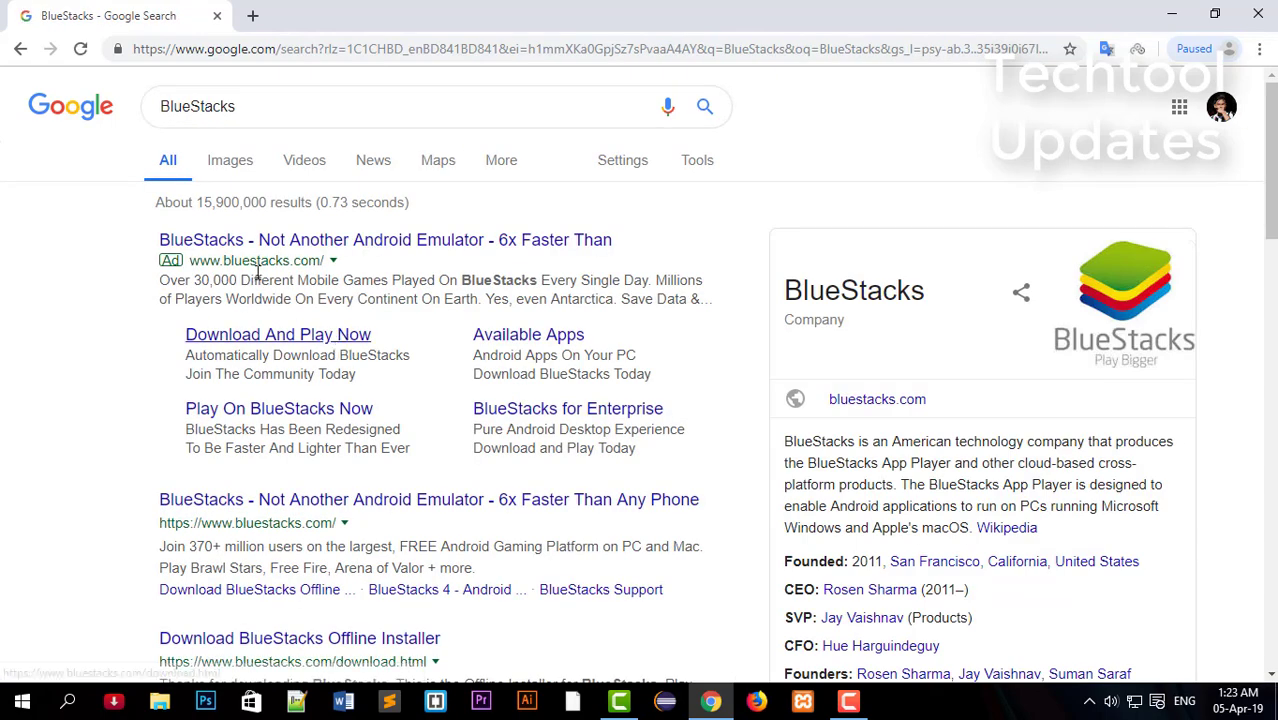
{"action": "left_click", "coordinate": [309, 242]}
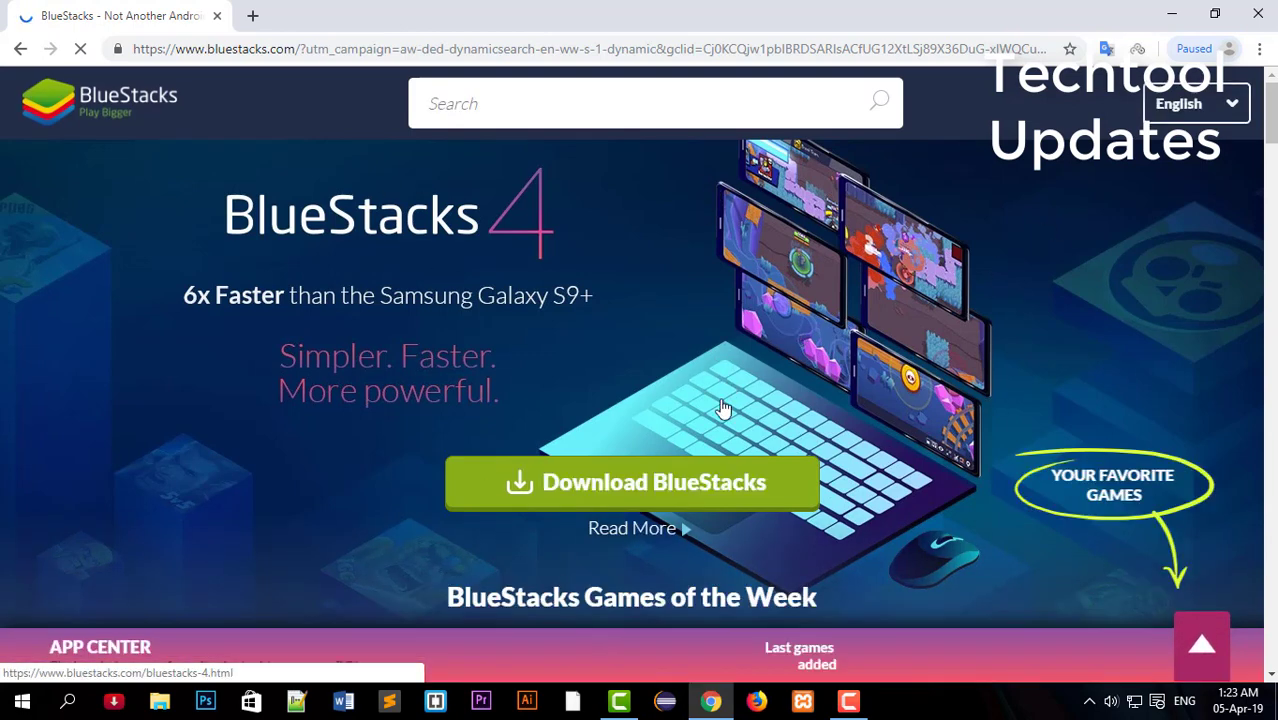
Step: Start and then cancel the BlueStacks installer download, then minimize Chrome
{"action": "left_click", "coordinate": [684, 490]}
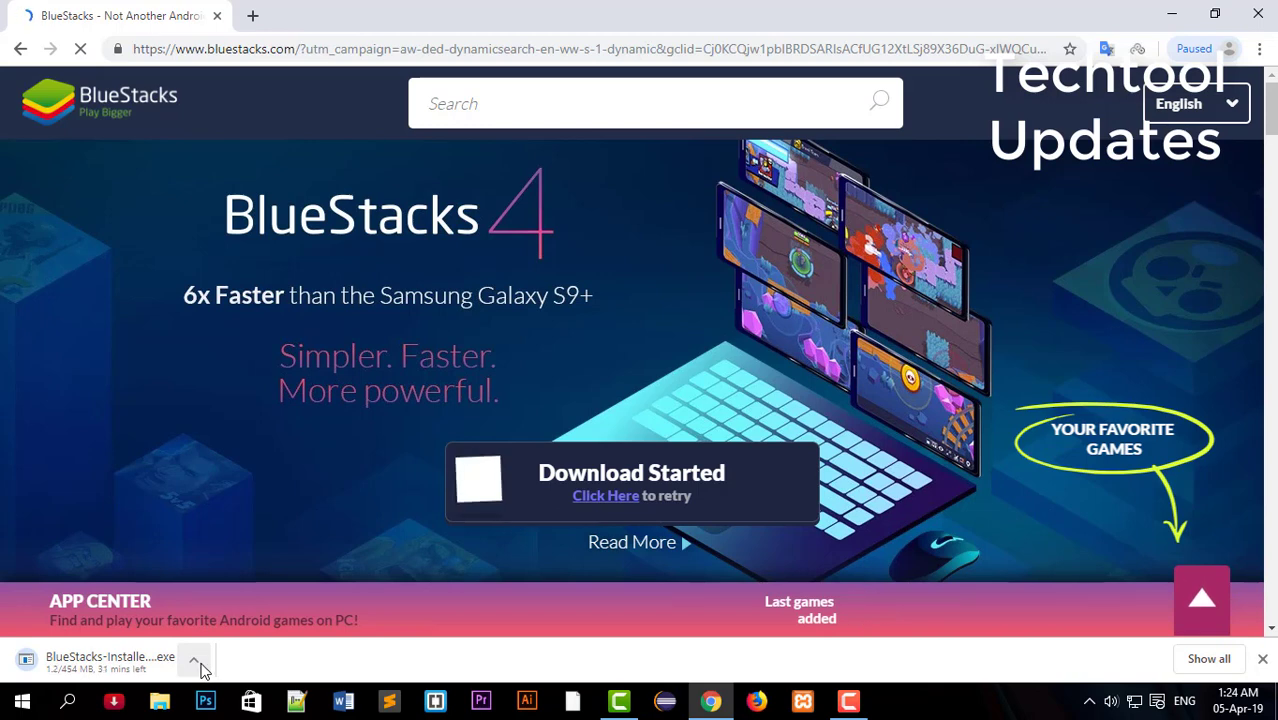
{"action": "left_click", "coordinate": [195, 662]}
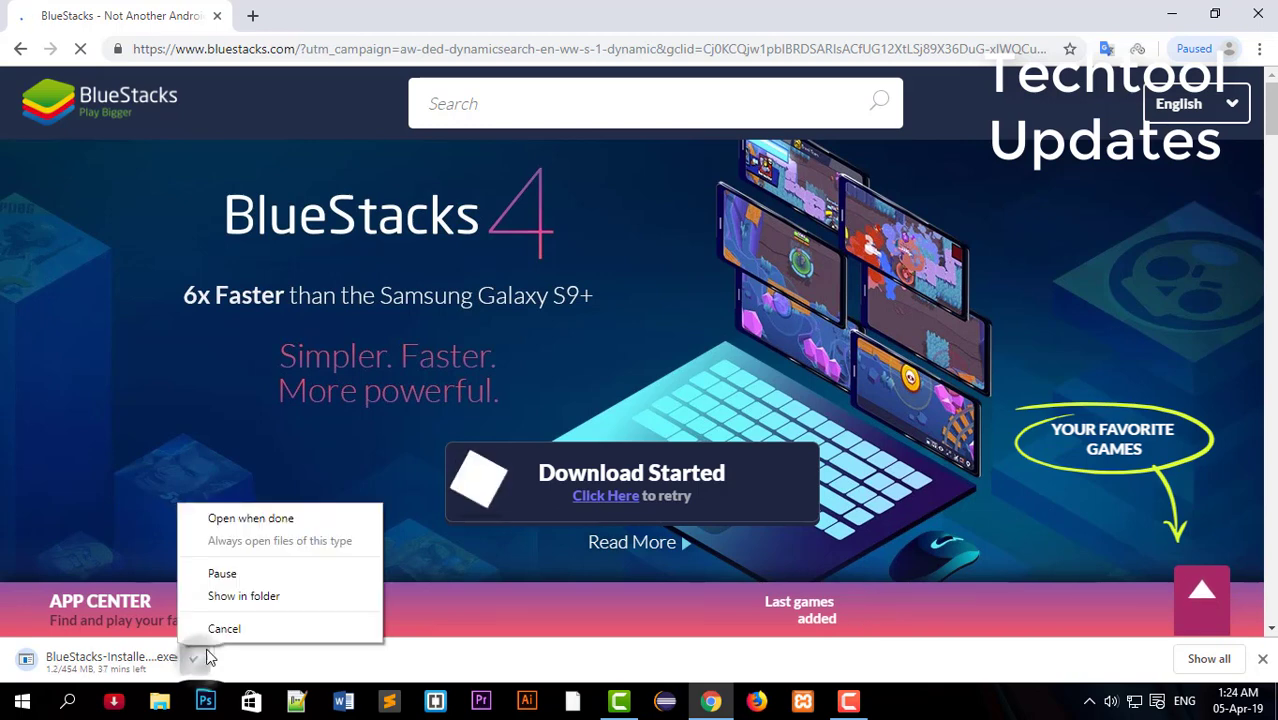
{"action": "left_click", "coordinate": [260, 630]}
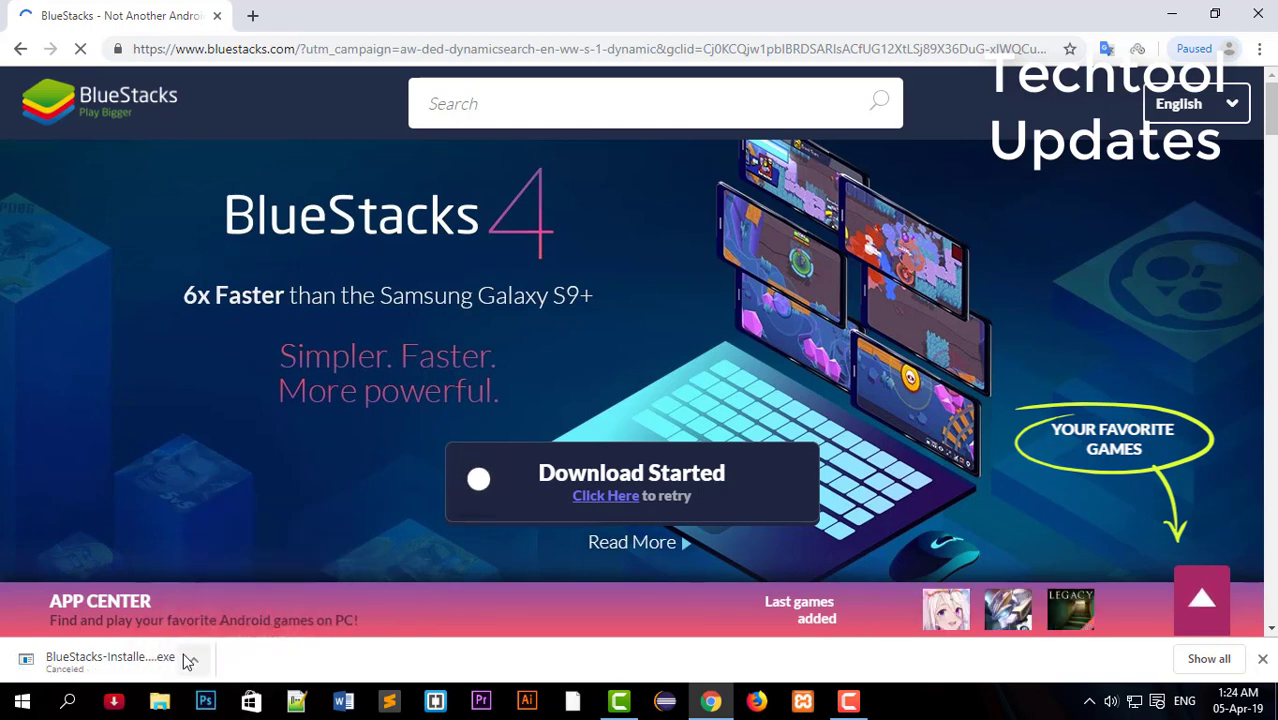
{"action": "left_click", "coordinate": [1182, 10]}
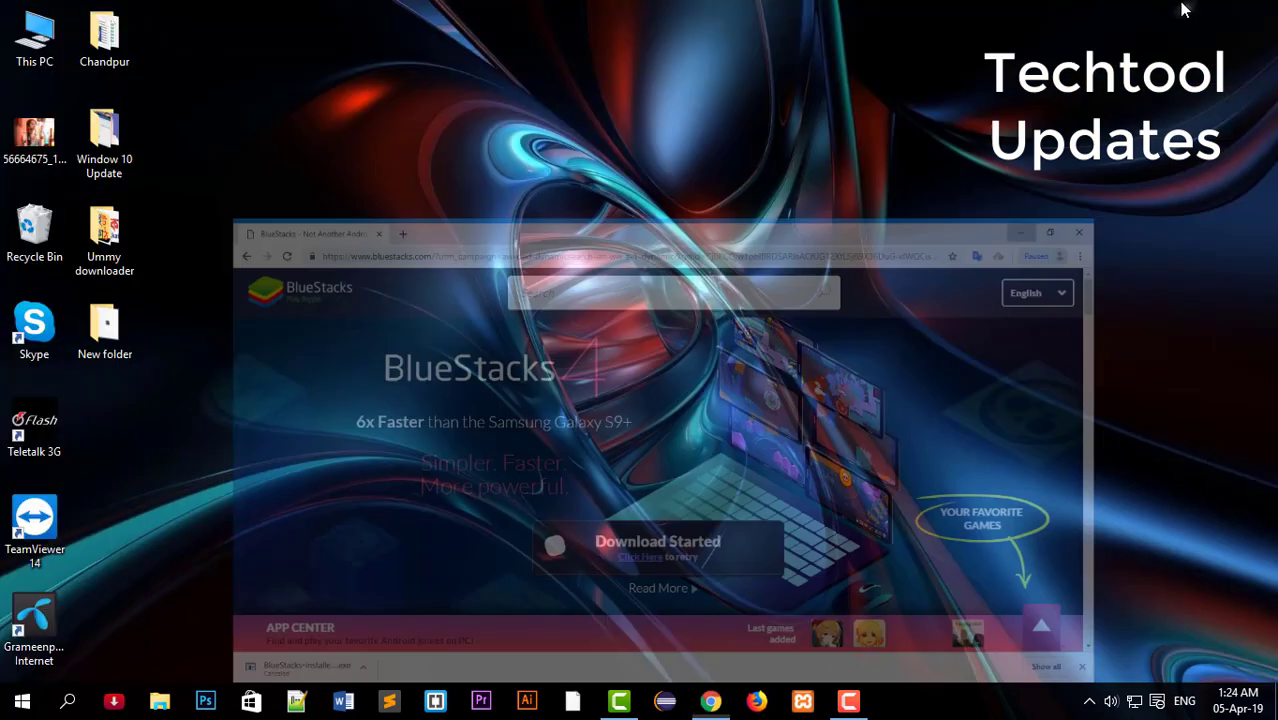
Step: Browse to Downloads > New folder and select BlueStacks-Installer_amd64_BS4_native.exe
{"action": "double_click", "coordinate": [37, 27]}
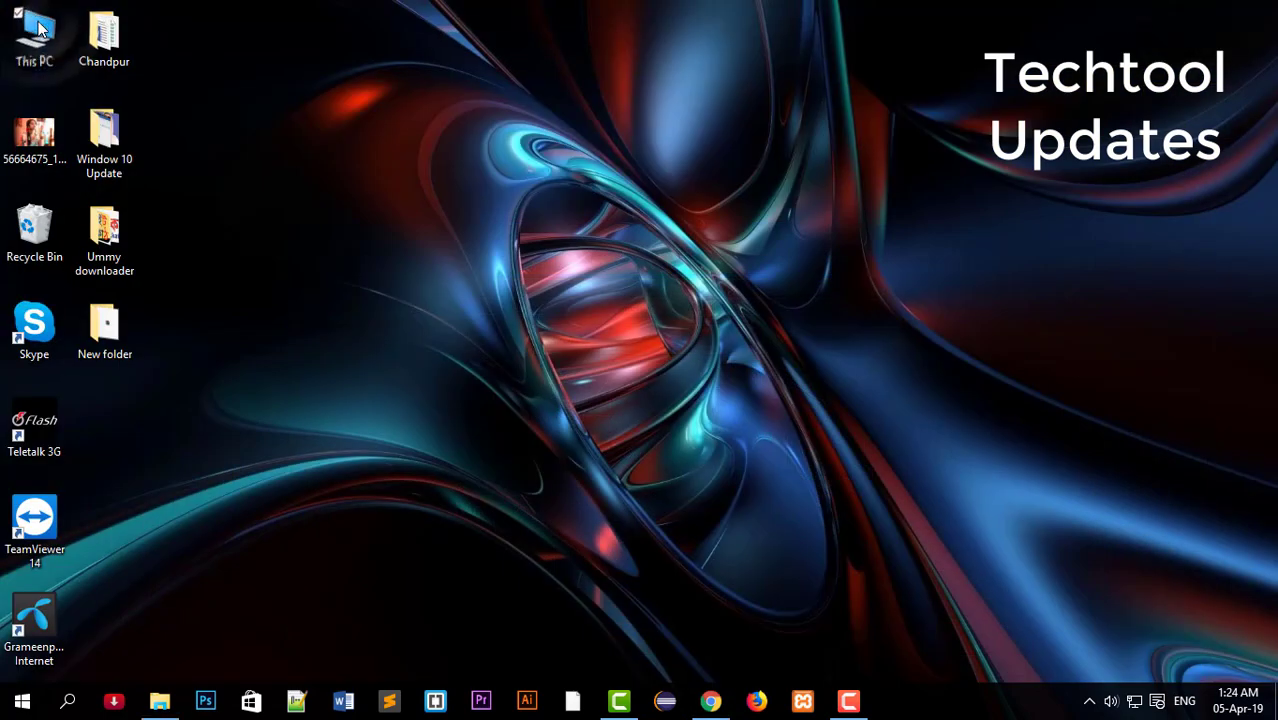
{"action": "double_click", "coordinate": [785, 245]}
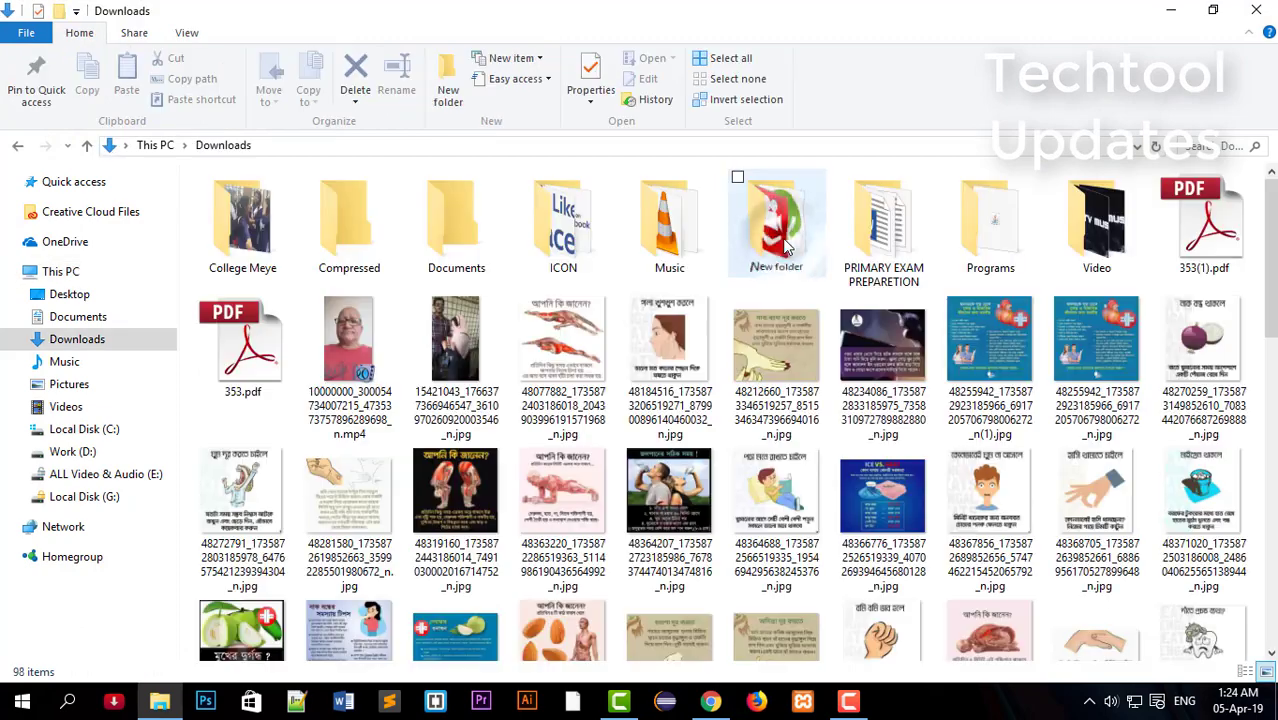
{"action": "double_click", "coordinate": [785, 245]}
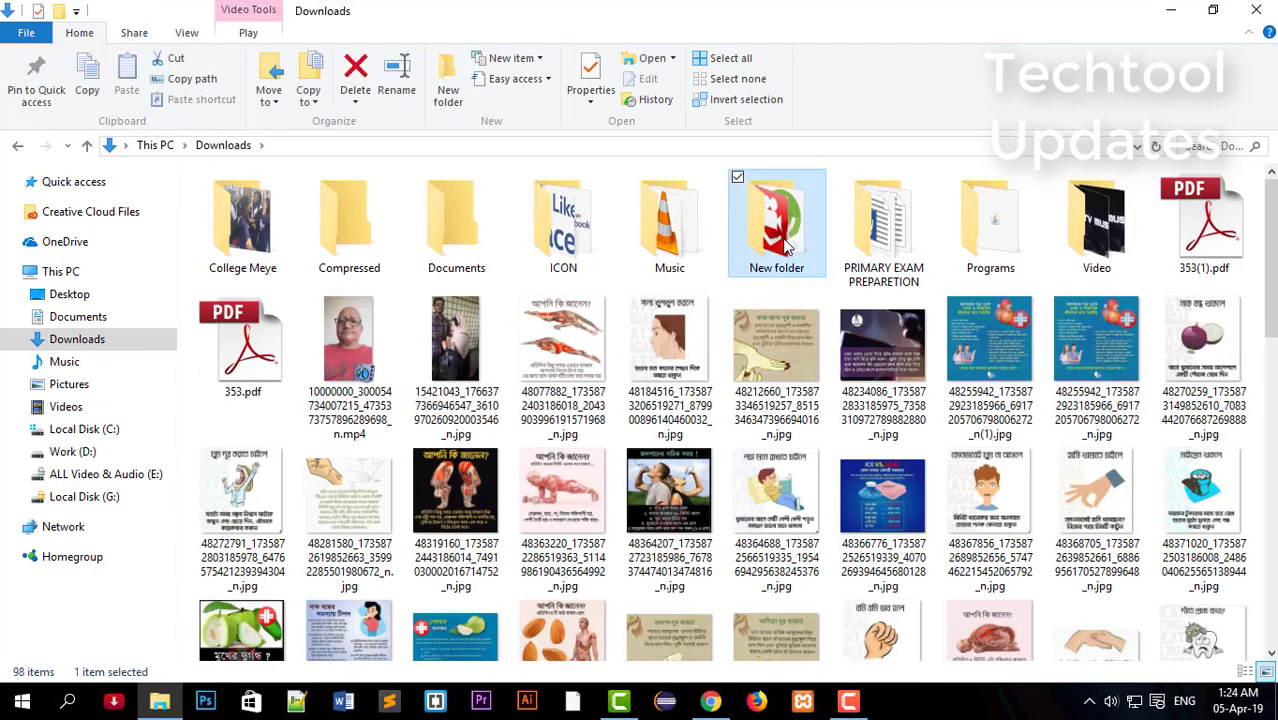
{"action": "left_click", "coordinate": [712, 540]}
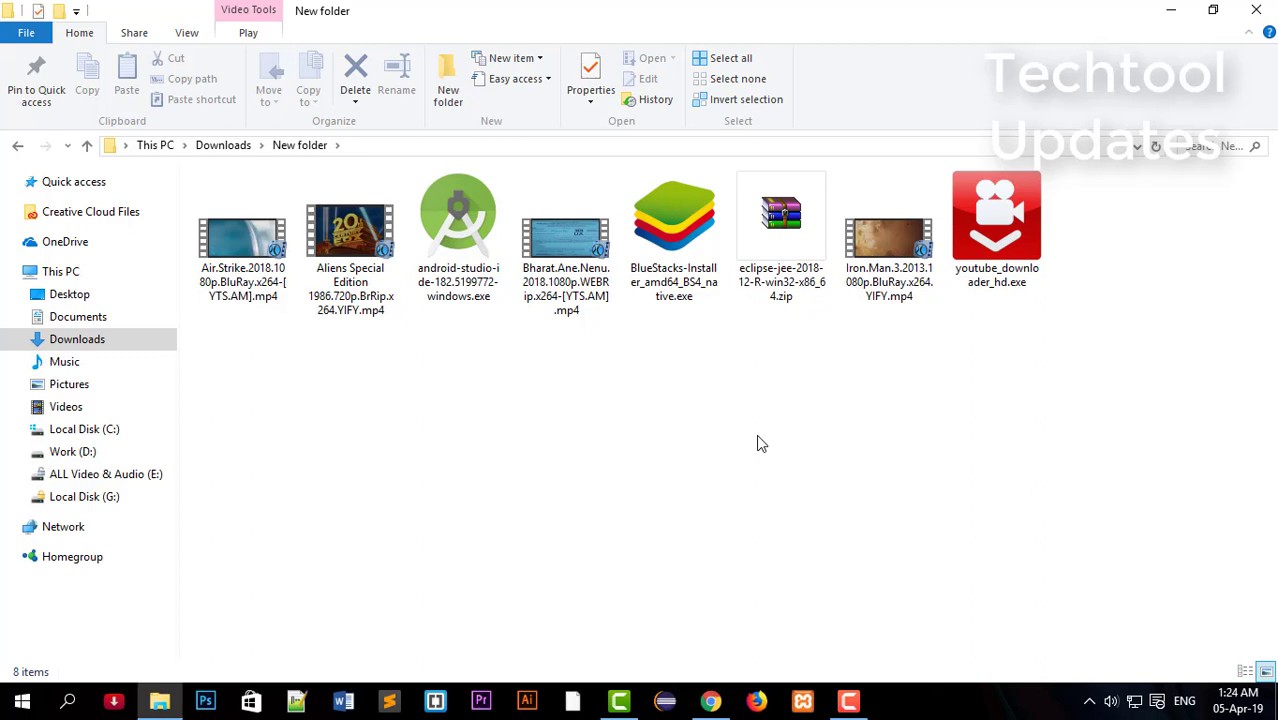
{"action": "left_click", "coordinate": [697, 362]}
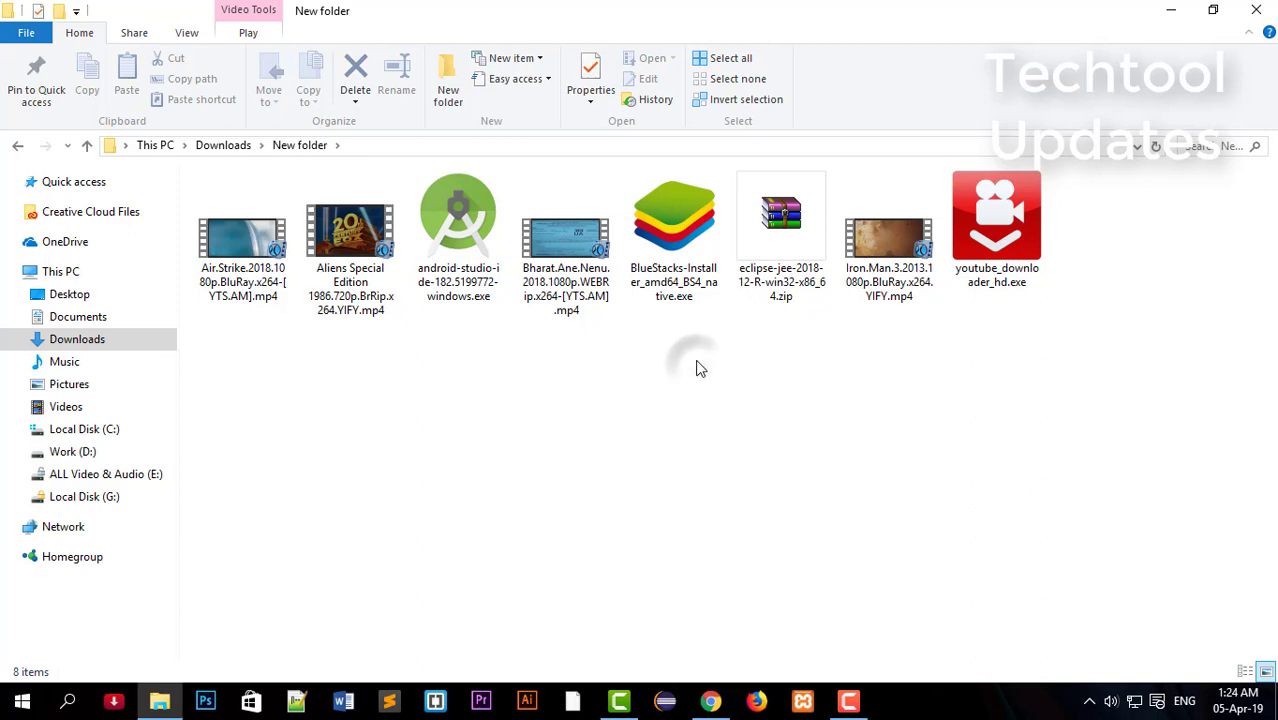
{"action": "left_click", "coordinate": [673, 247]}
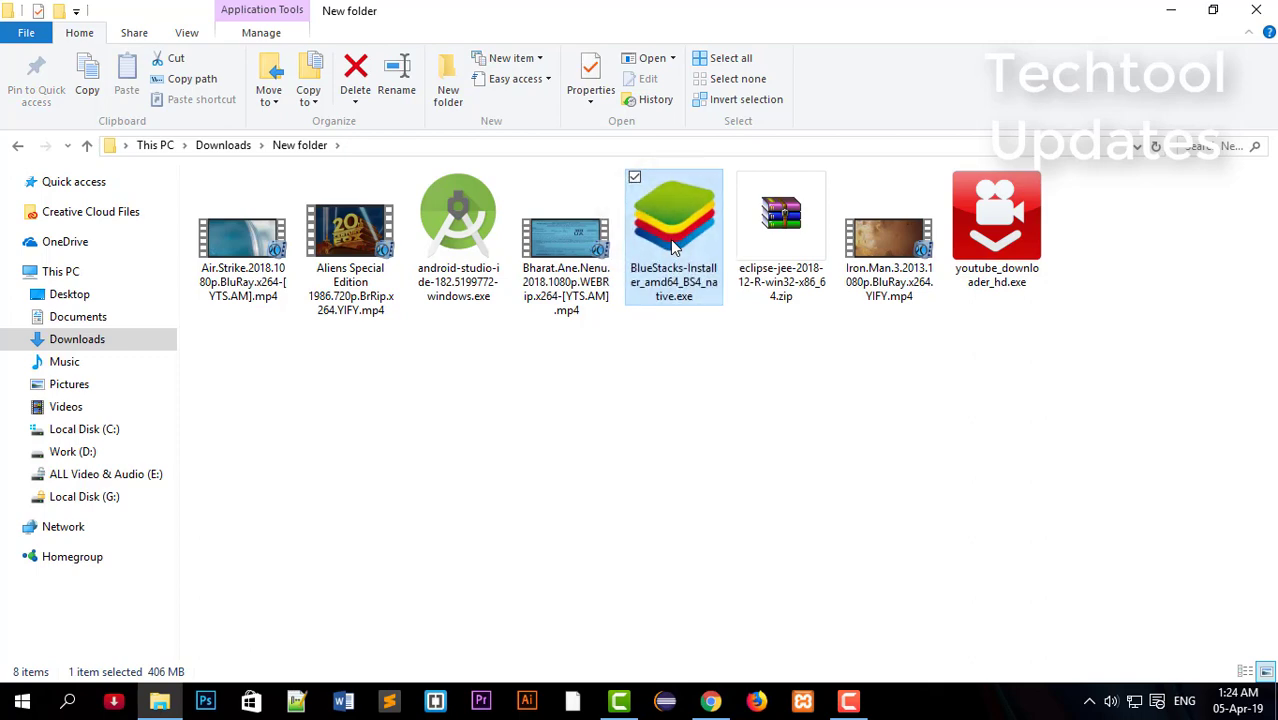
Step: Run the BlueStacks installer past the security warning and install BlueStacks 4
{"action": "double_click", "coordinate": [673, 247]}
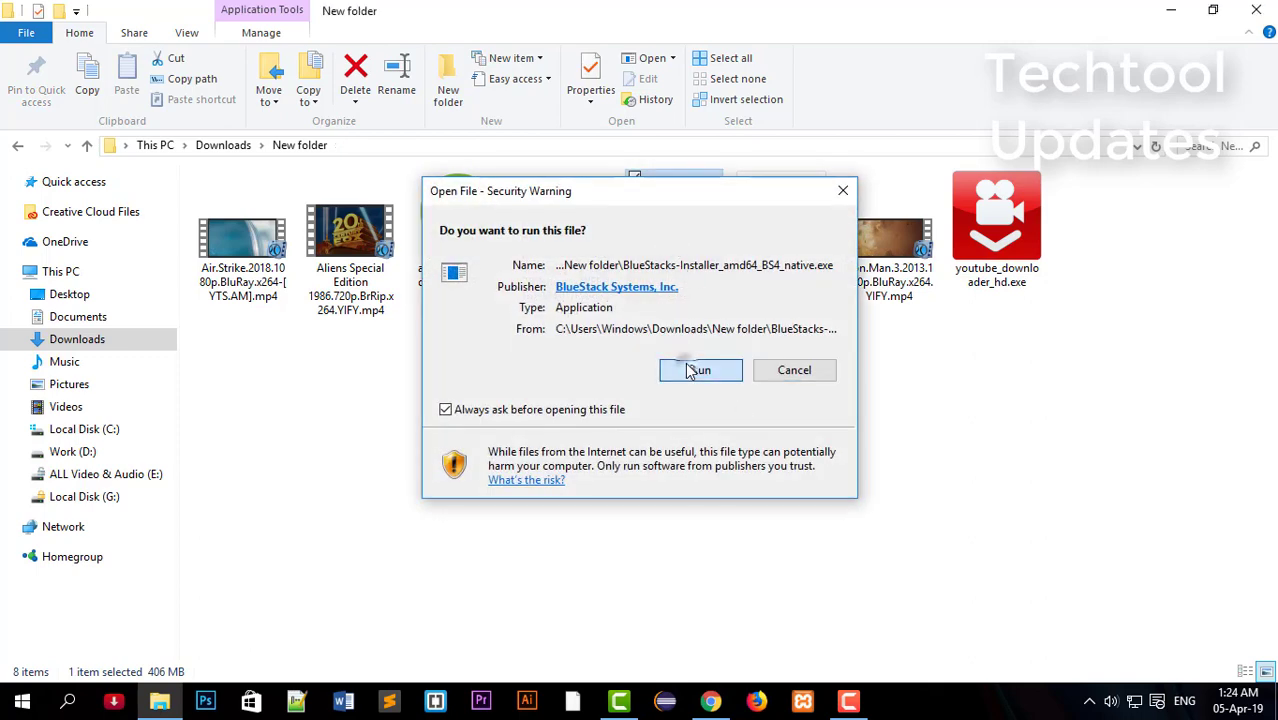
{"action": "left_click", "coordinate": [686, 366]}
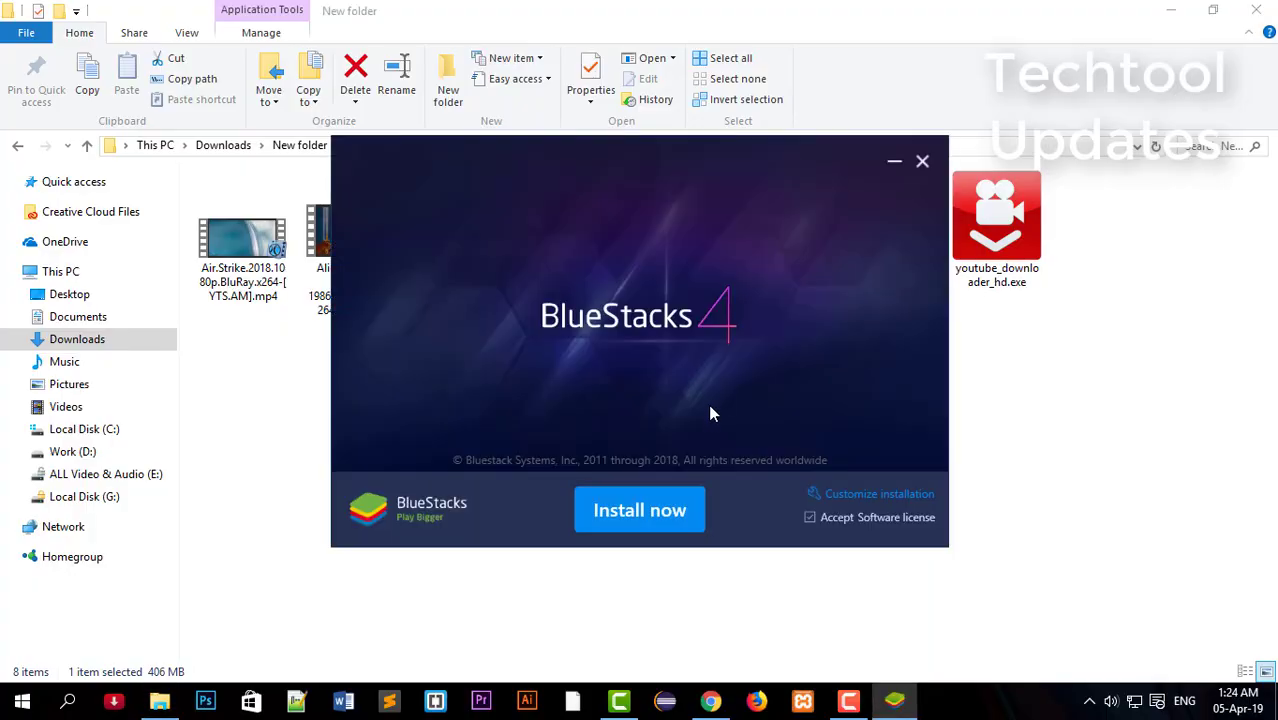
{"action": "left_click", "coordinate": [662, 506]}
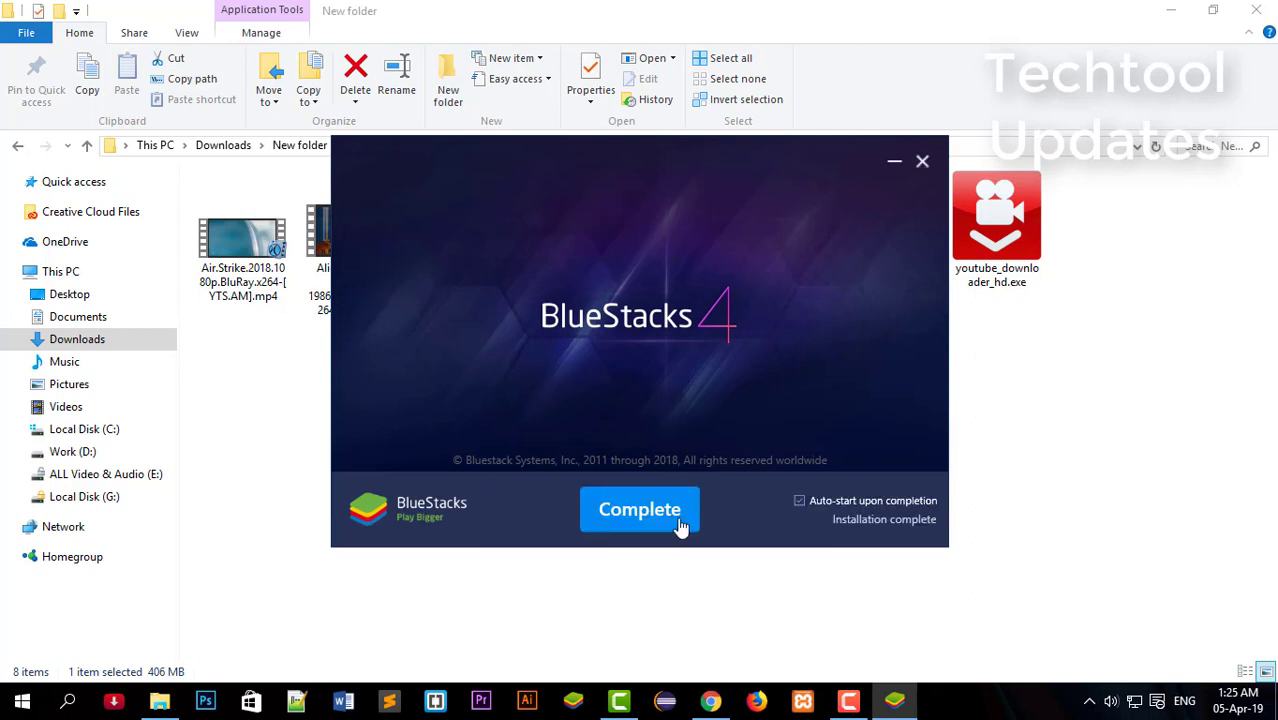
Step: Complete the installation so BlueStacks launches to the Google setup Welcome screen
{"action": "left_click", "coordinate": [680, 526]}
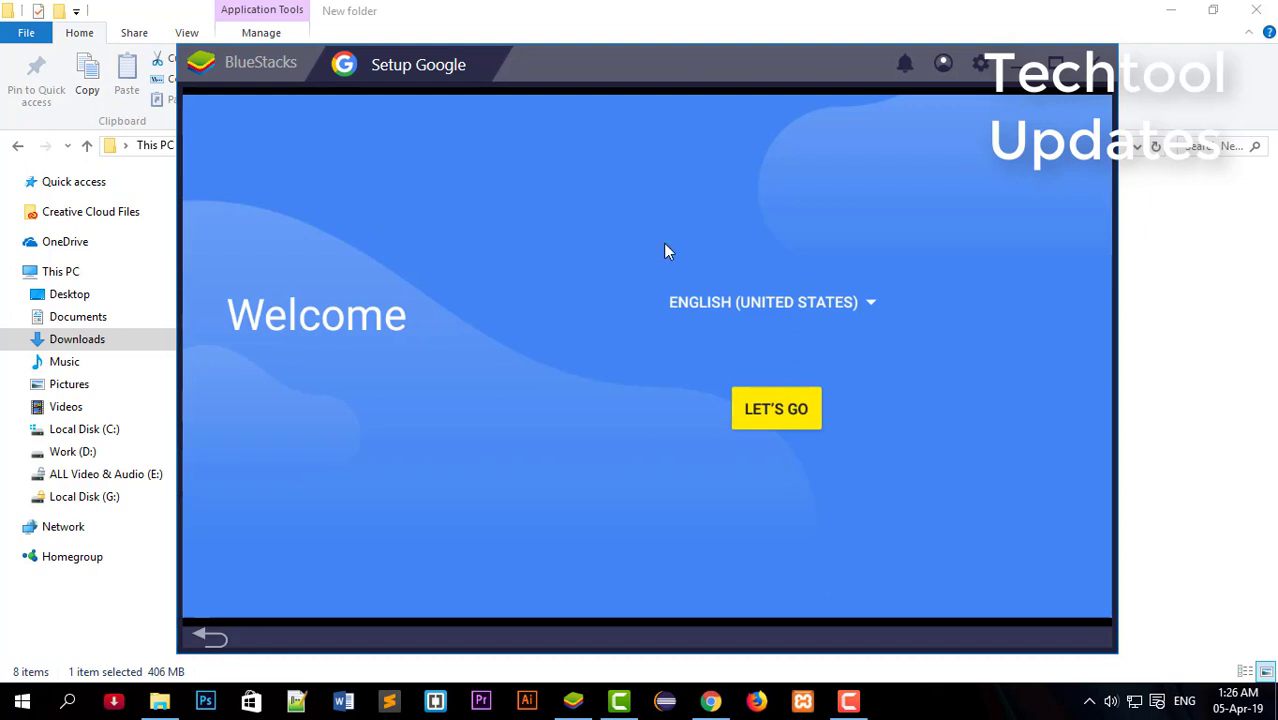
Step: Start Google setup and submit the account's Gmail address
{"action": "left_click", "coordinate": [786, 418]}
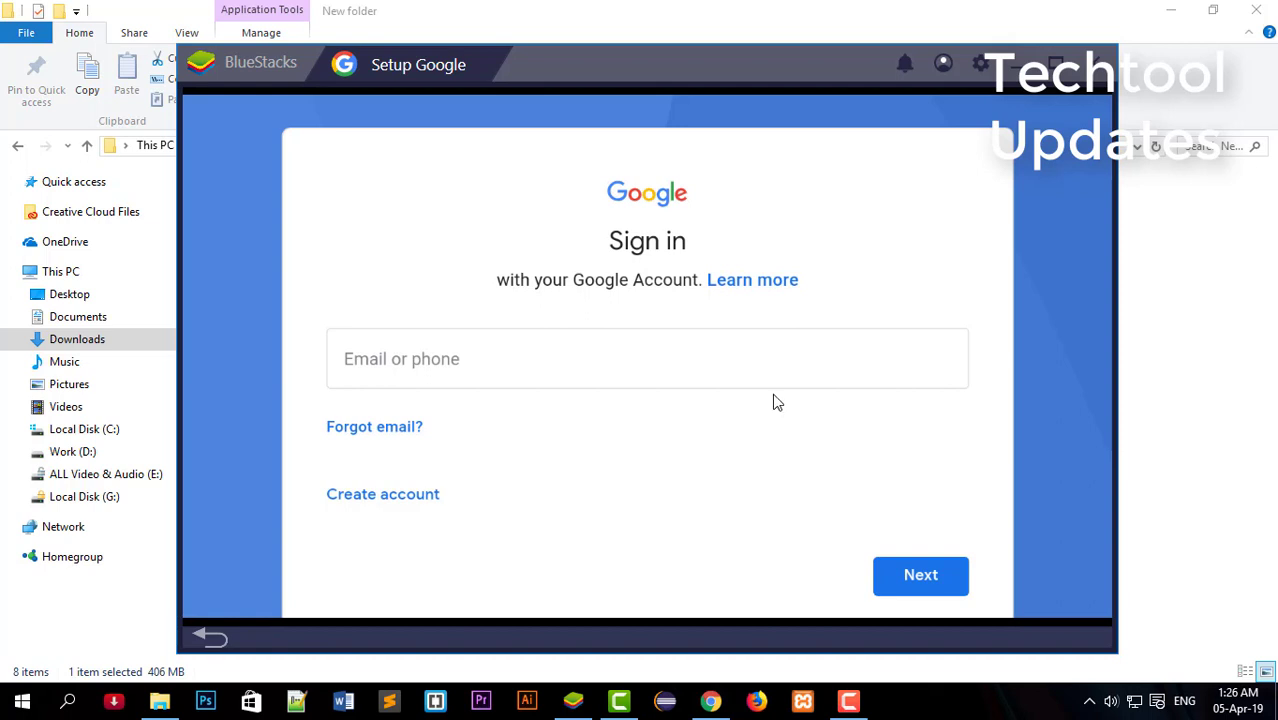
{"action": "left_click", "coordinate": [727, 368]}
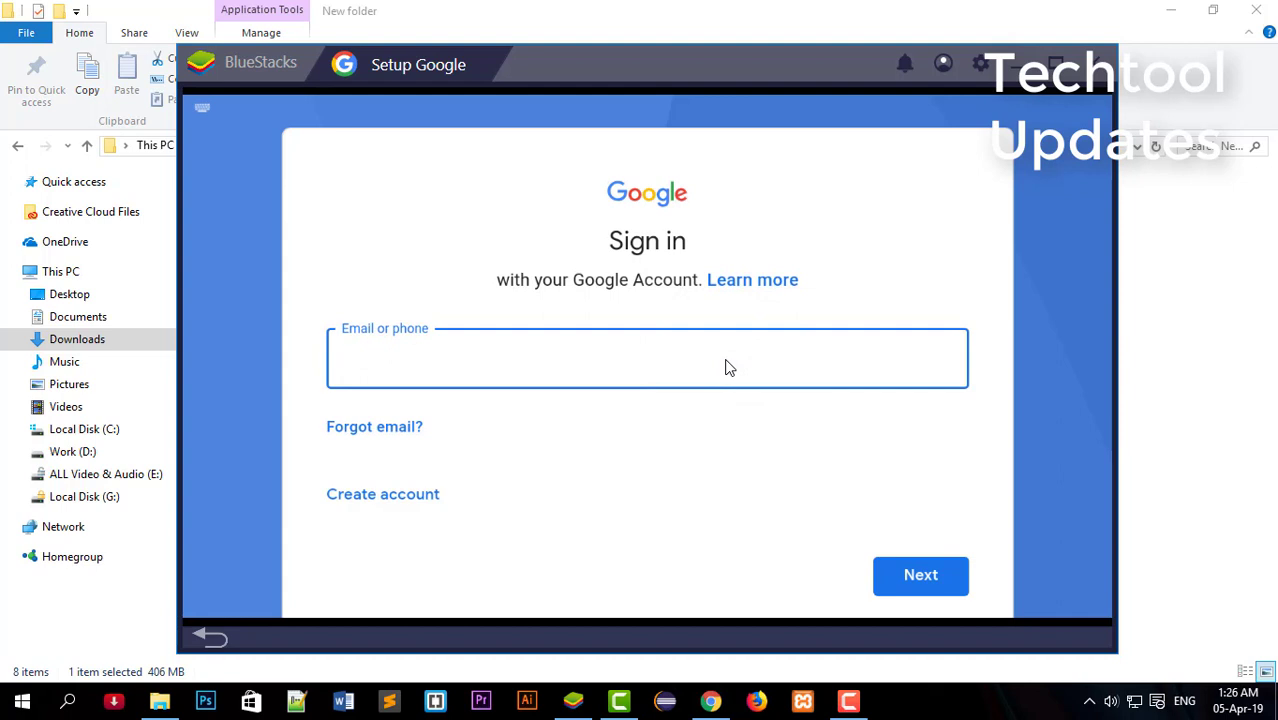
{"action": "key", "text": "Return"}
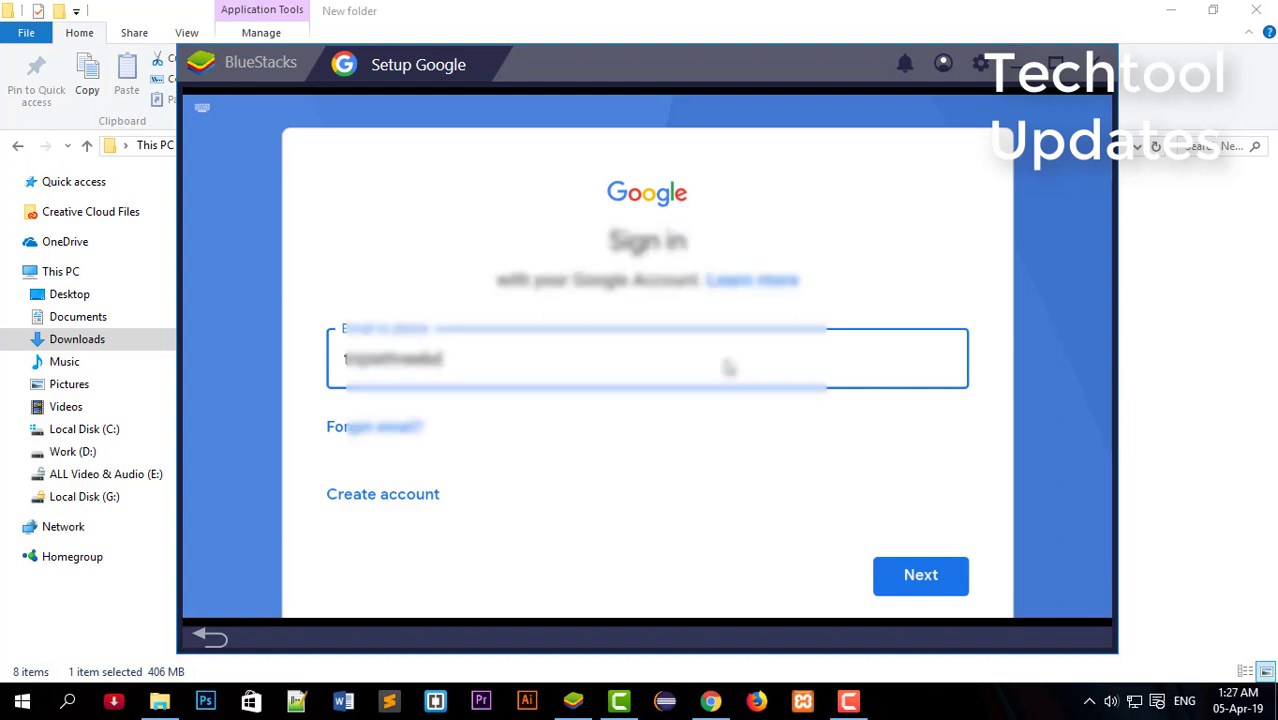
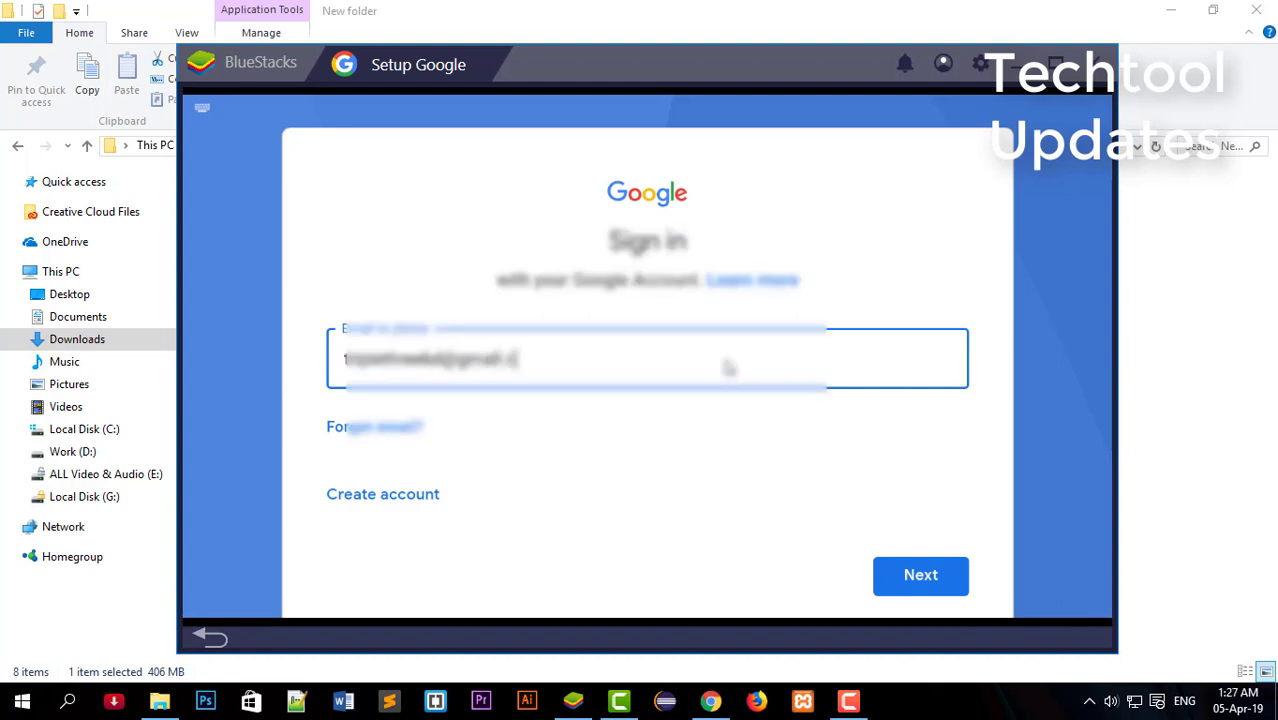
{"action": "key", "text": "Return"}
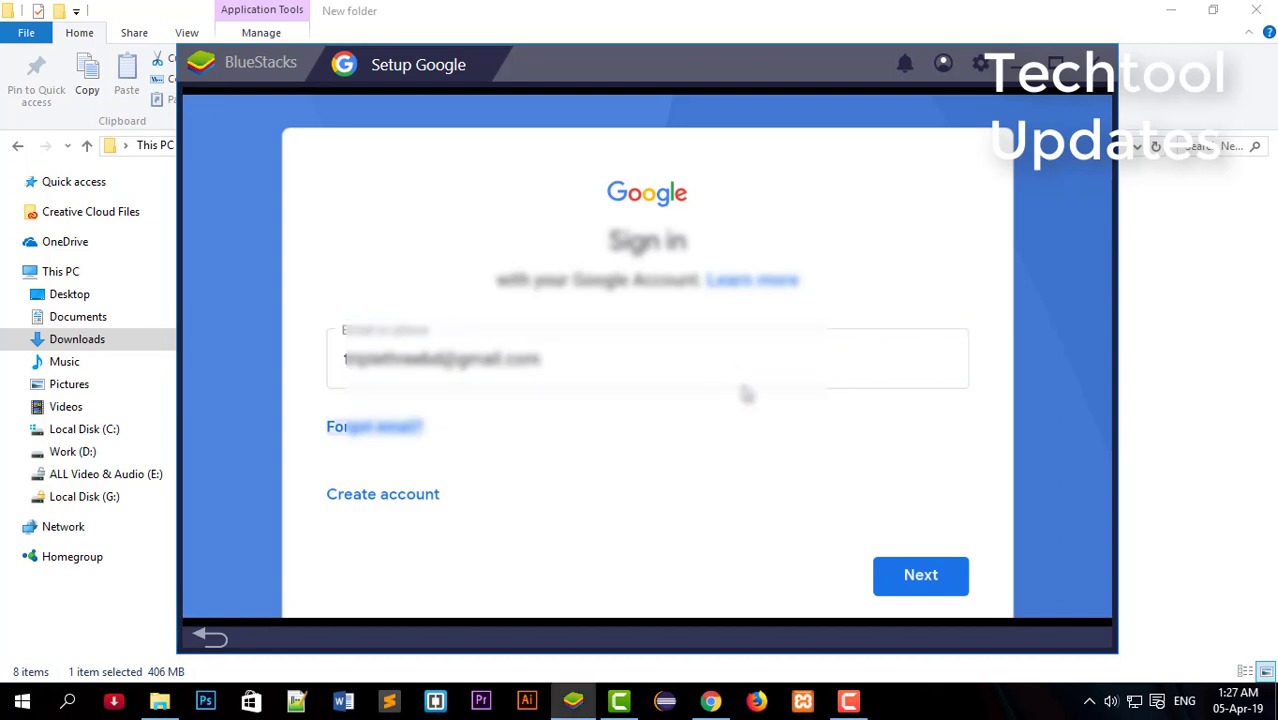
{"action": "left_click", "coordinate": [919, 575]}
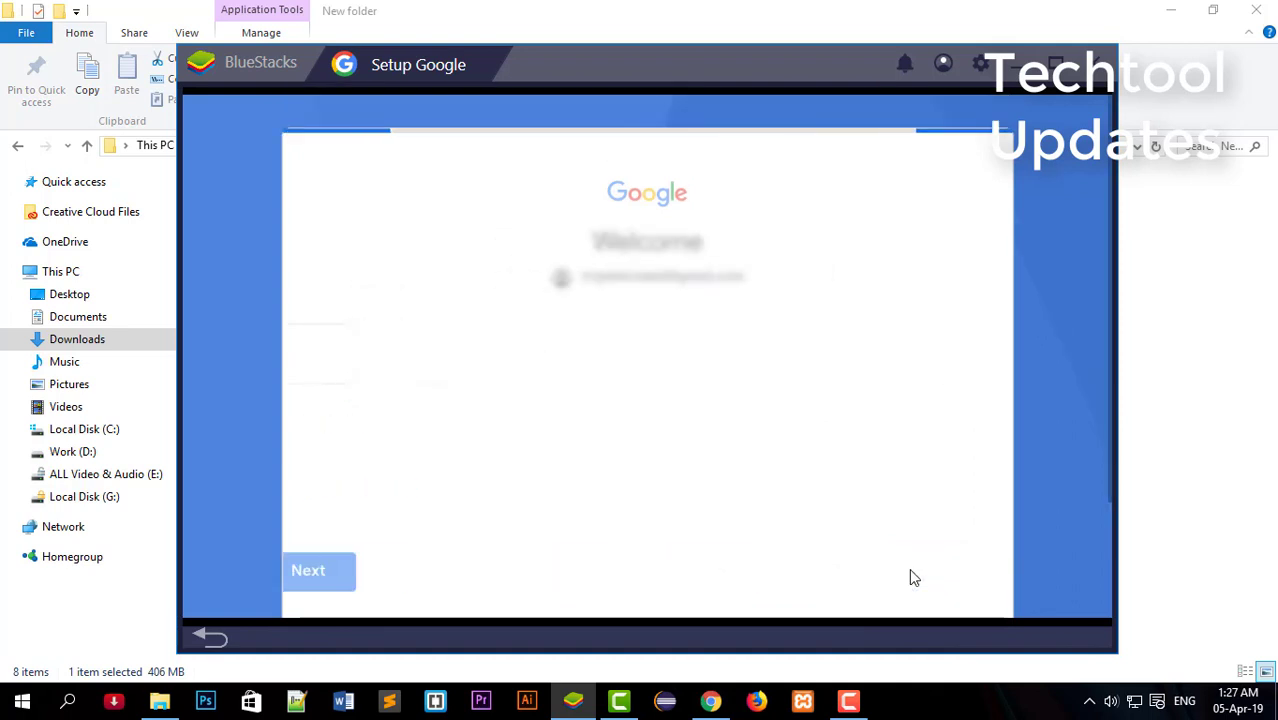
Step: Enter the account password, shown as plain text, and accept Google's terms
{"action": "left_click", "coordinate": [608, 376]}
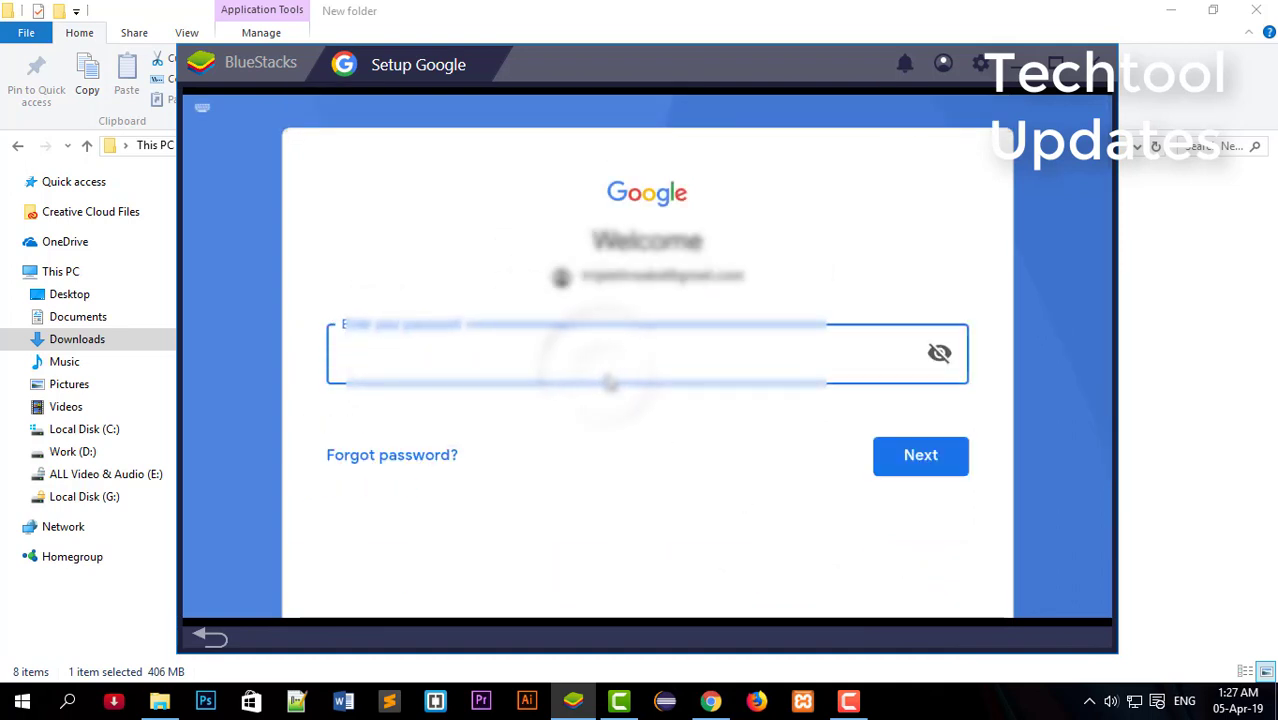
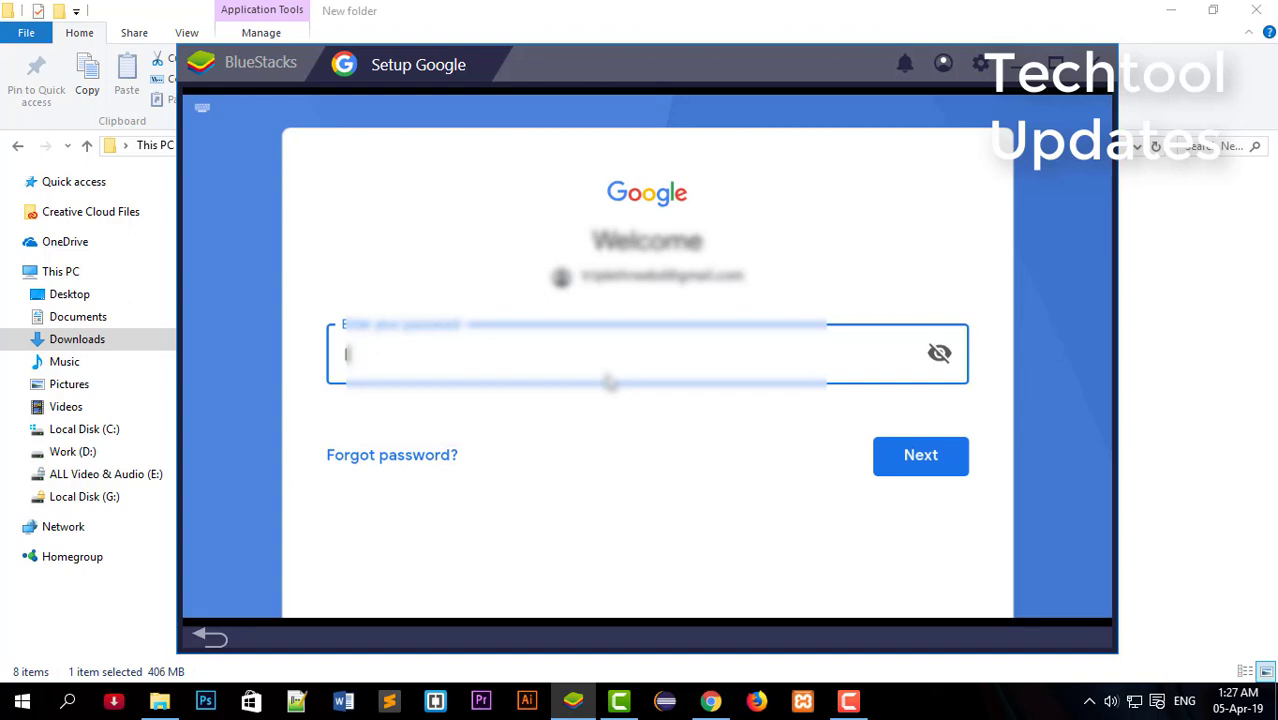
{"action": "left_click", "coordinate": [607, 372]}
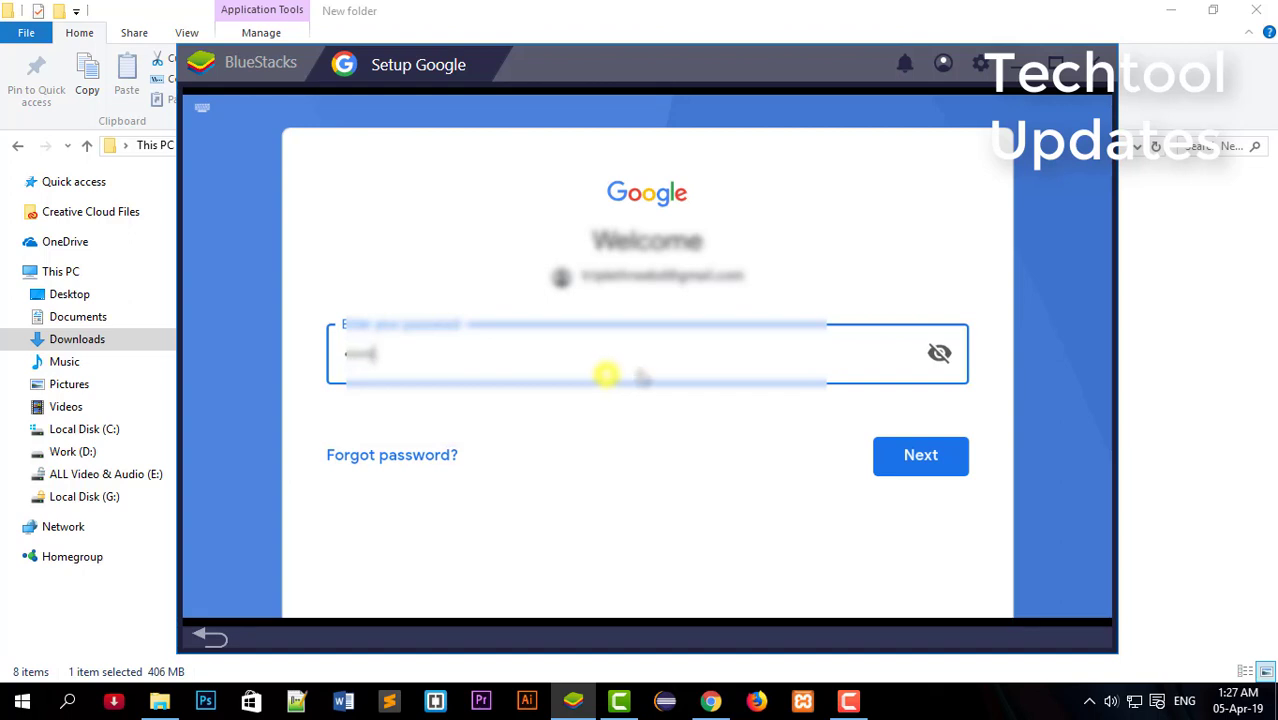
{"action": "left_click", "coordinate": [940, 354]}
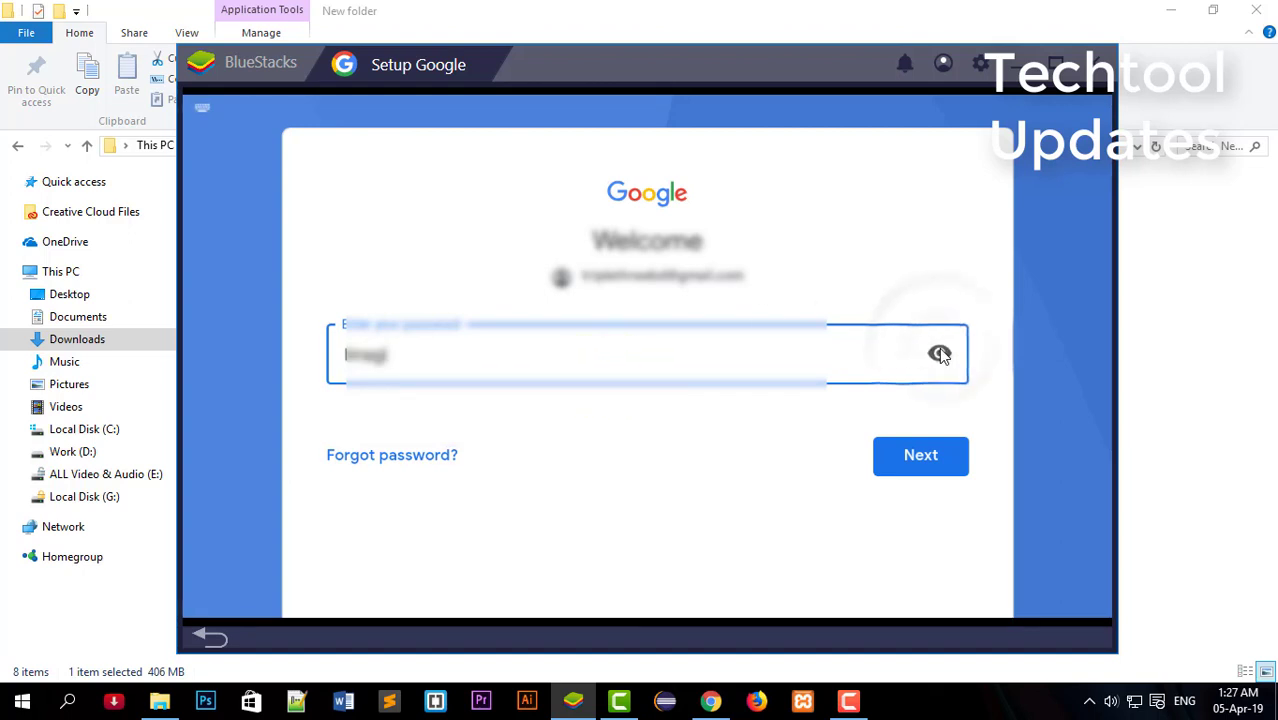
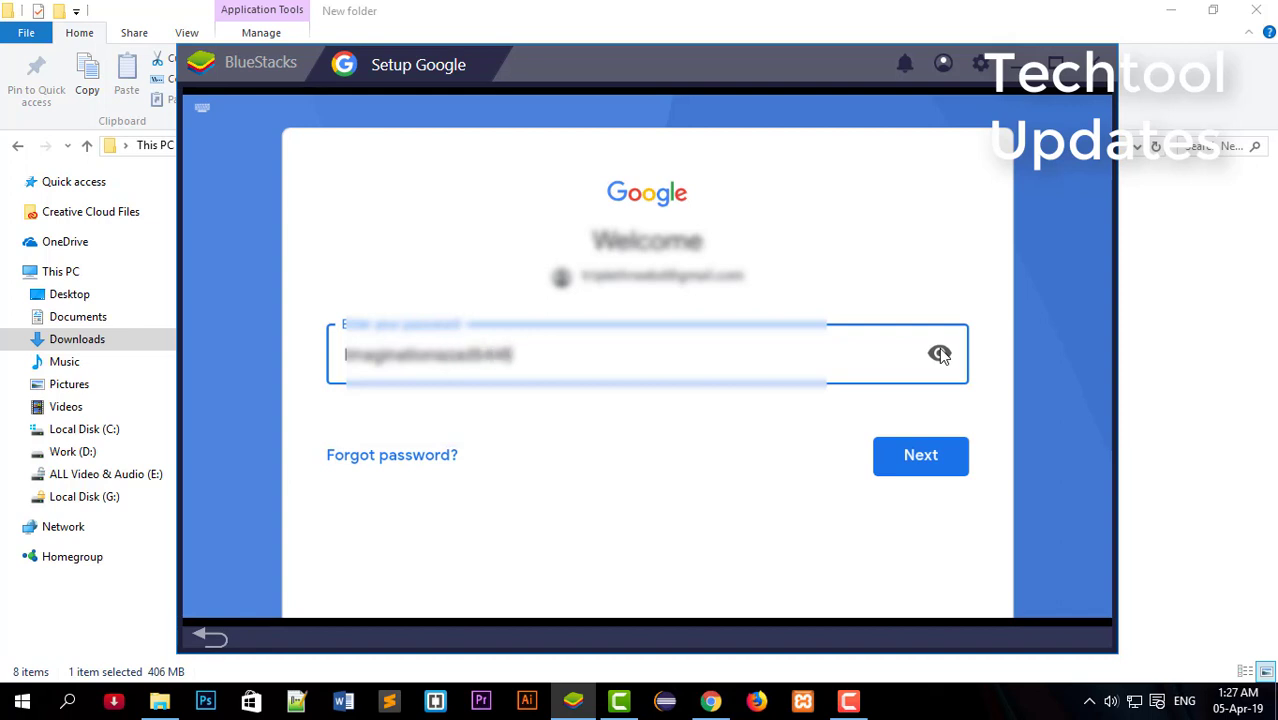
{"action": "left_click", "coordinate": [936, 465]}
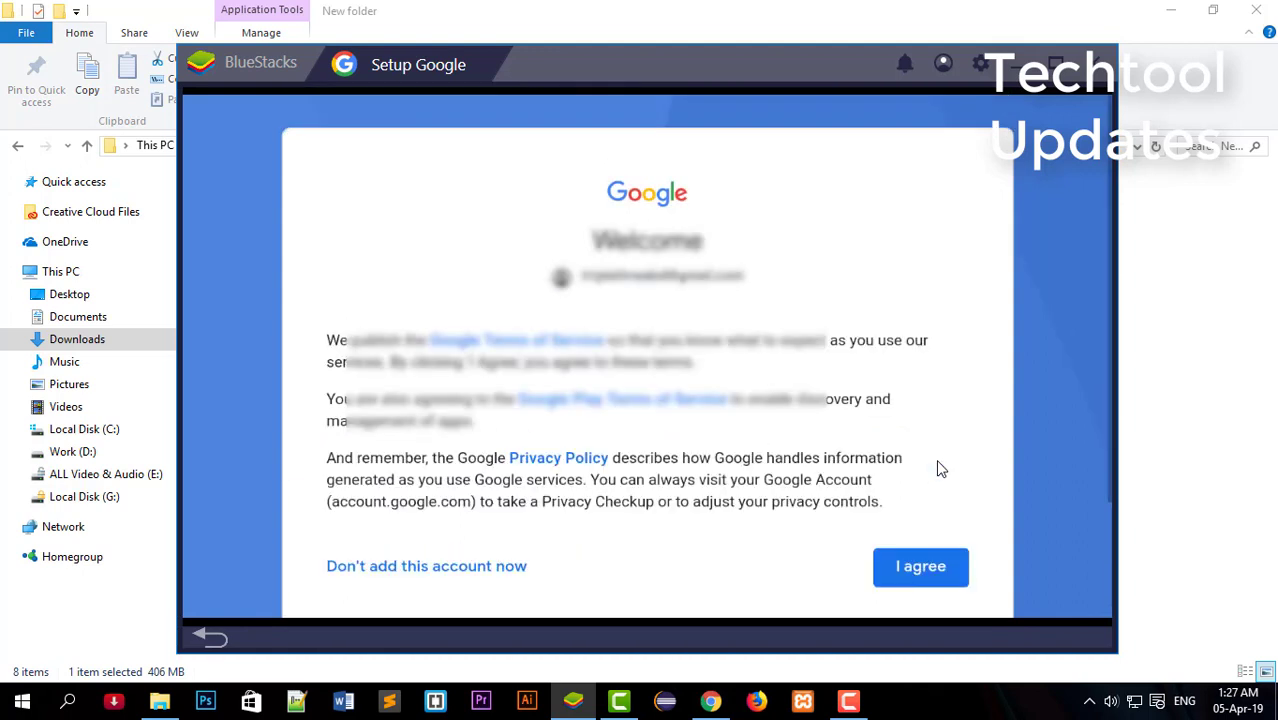
{"action": "left_click", "coordinate": [922, 568]}
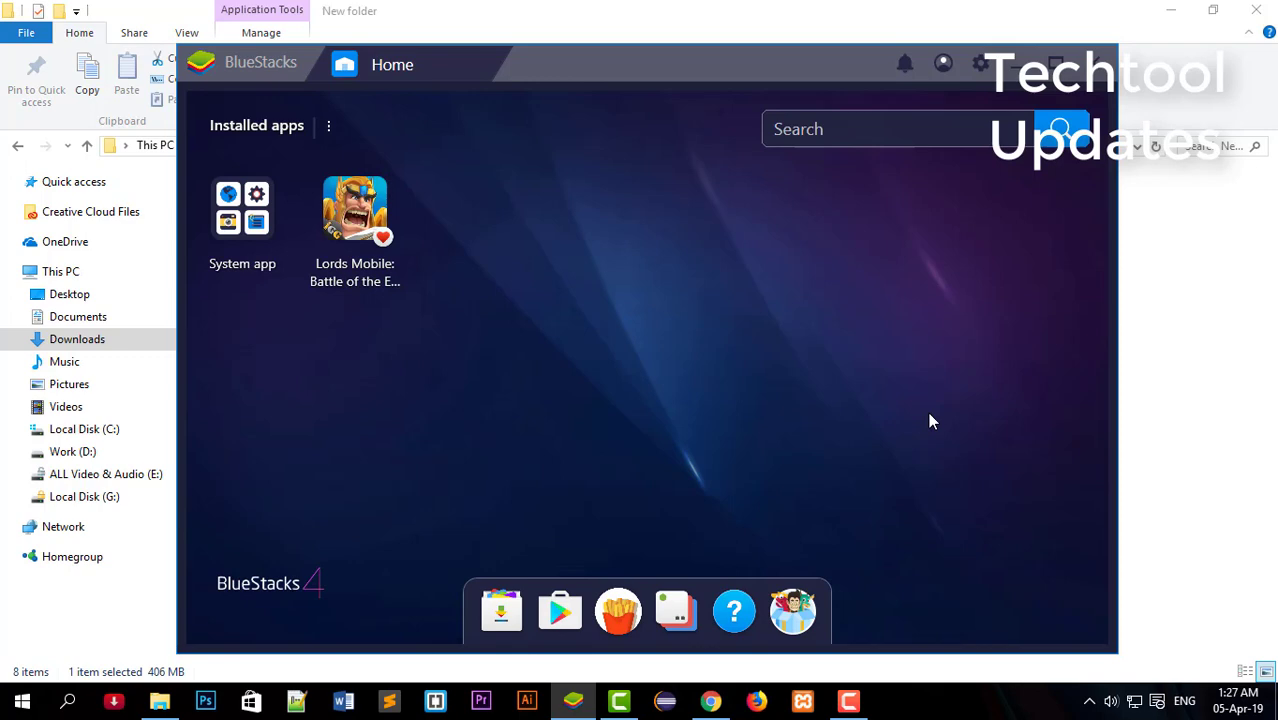
Step: Maximize the BlueStacks window and open Google Play in a tab beside Home
{"action": "left_click", "coordinate": [1056, 63]}
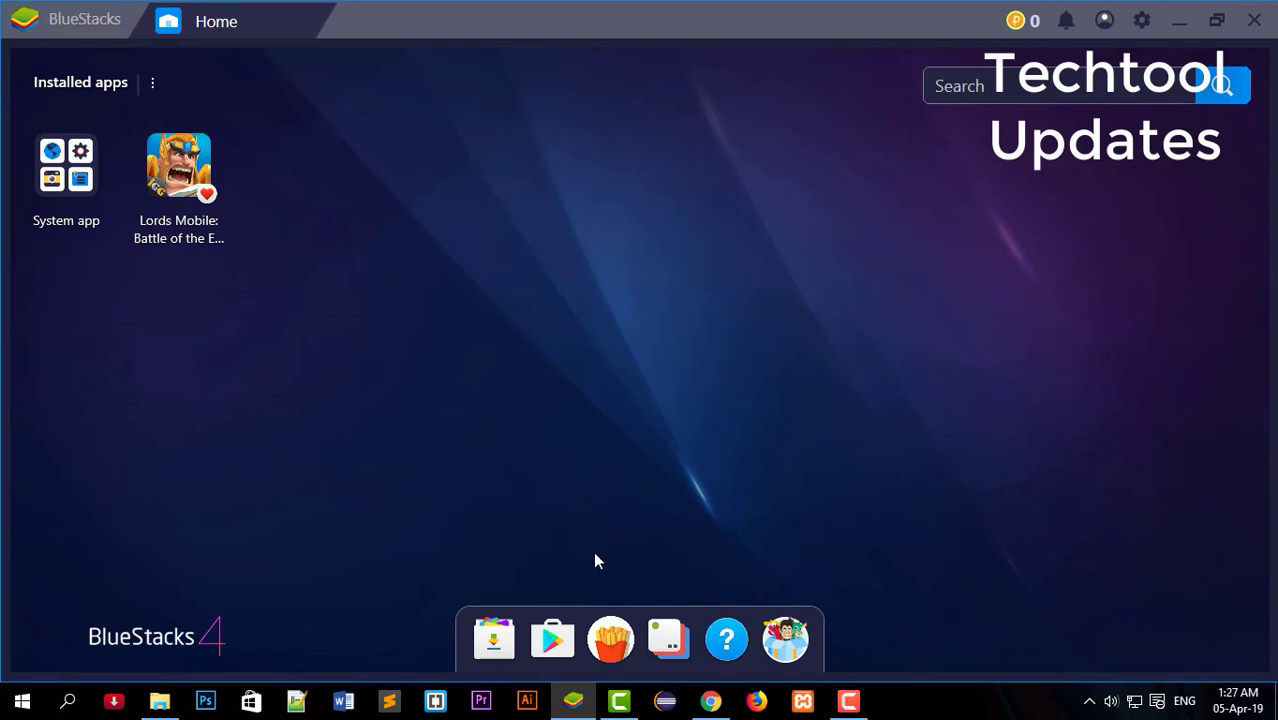
{"action": "left_click", "coordinate": [562, 640]}
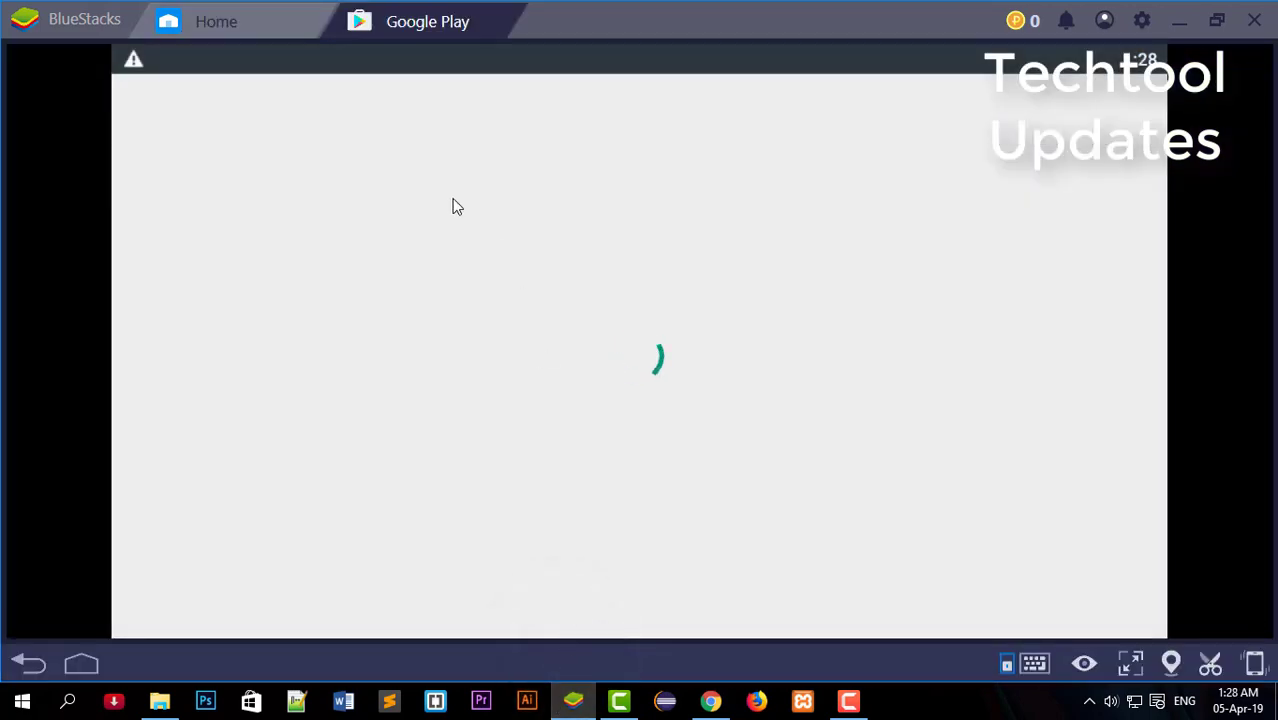
{"action": "left_click", "coordinate": [248, 20]}
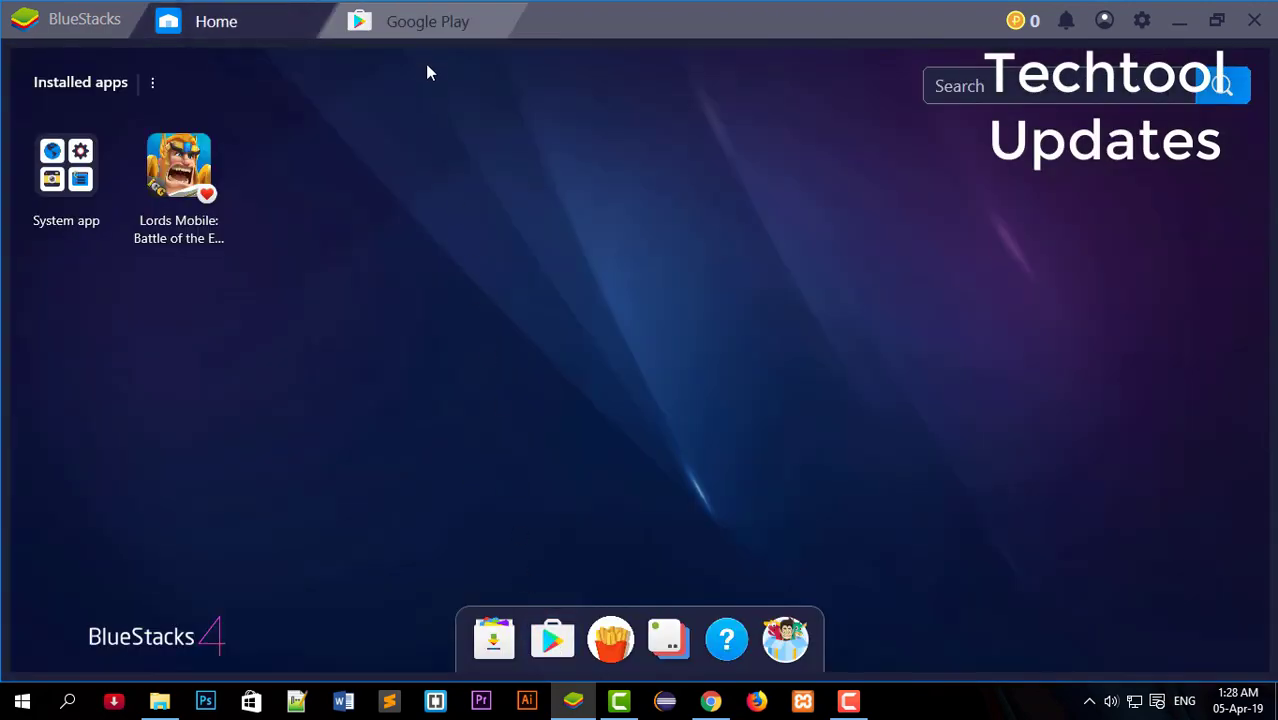
{"action": "left_click", "coordinate": [430, 31]}
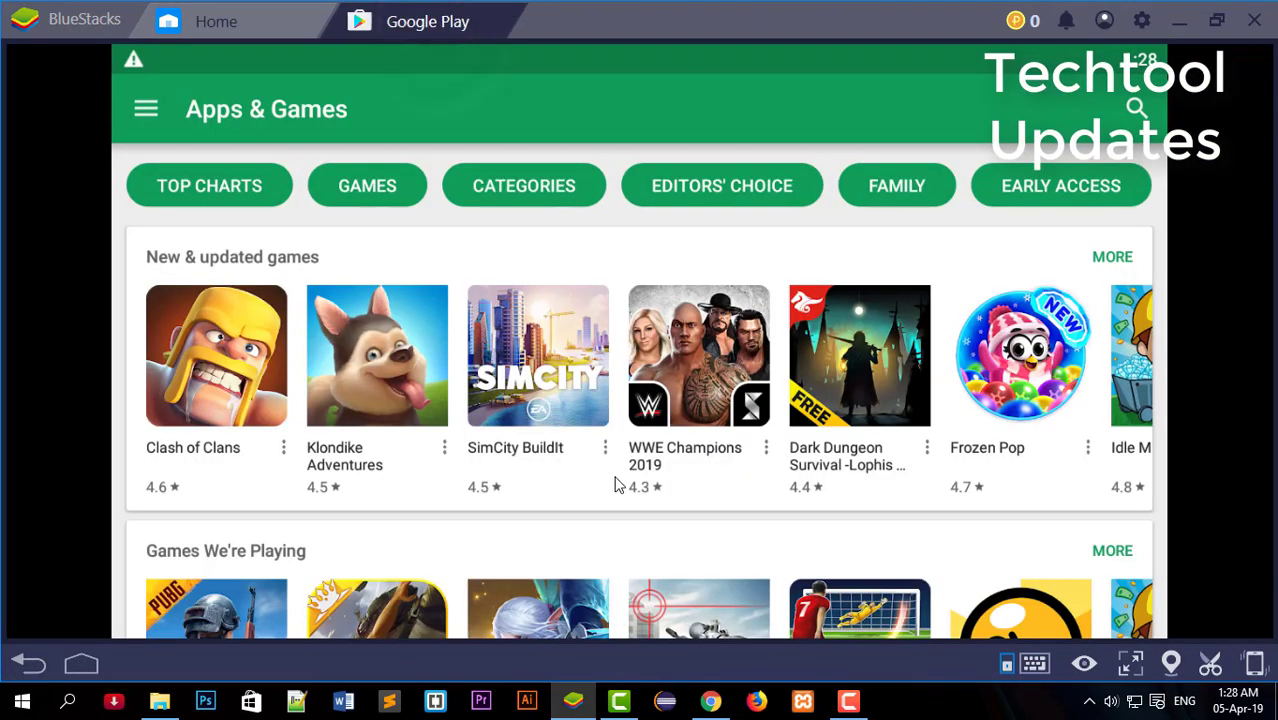
Step: Scroll down Google Play Apps & Games and swipe through the Popular apps & games row
{"action": "scroll", "coordinate": [656, 492], "scroll_direction": "down", "scroll_amount": 3}
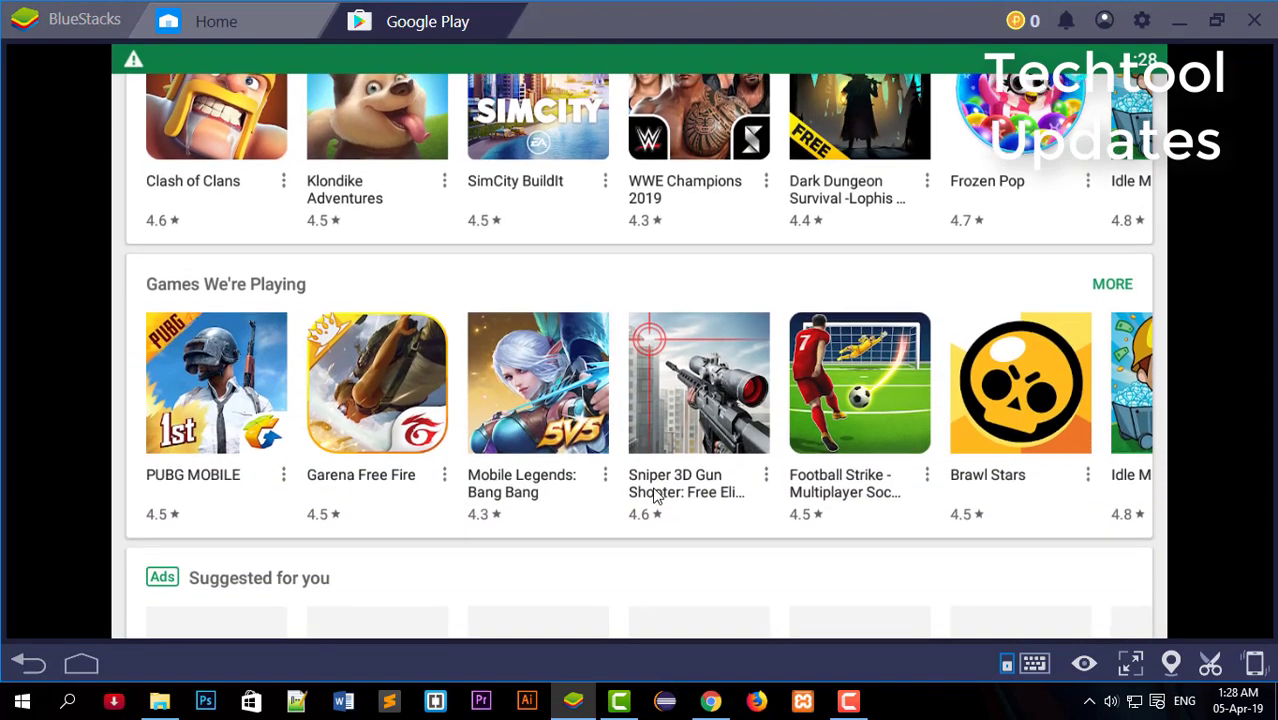
{"action": "scroll", "coordinate": [656, 497], "scroll_direction": "up", "scroll_amount": 3}
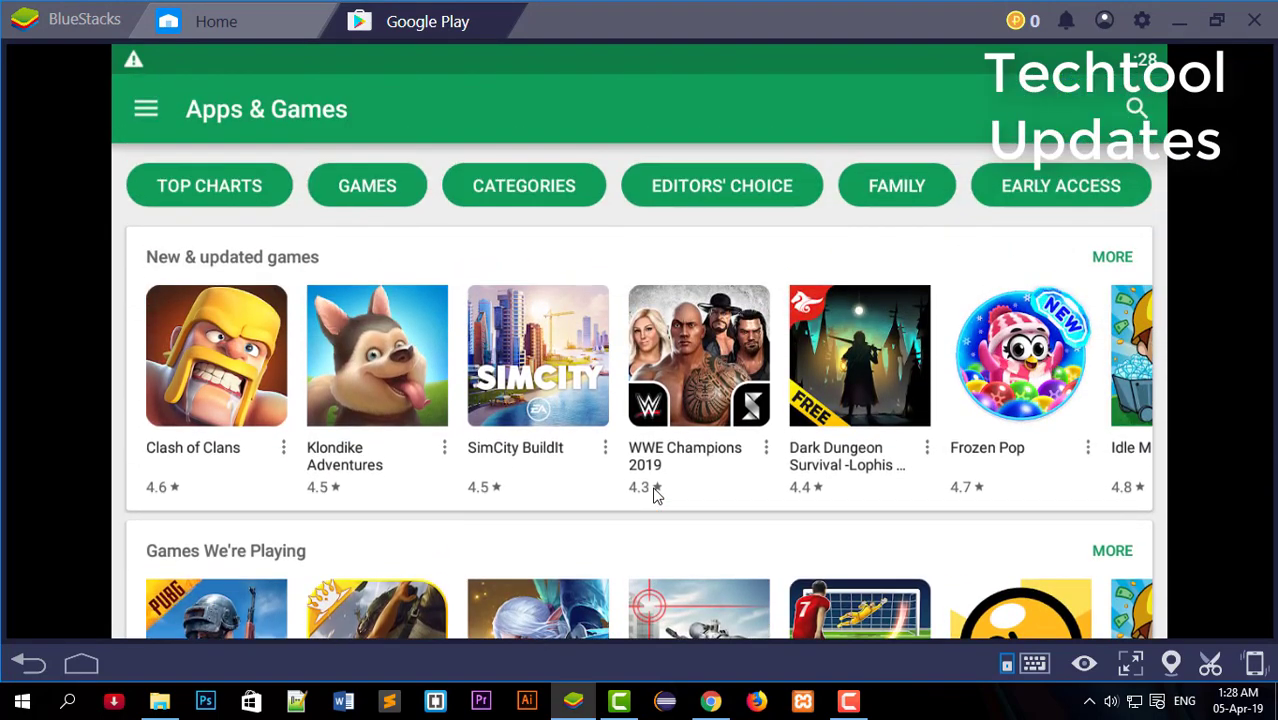
{"action": "scroll", "coordinate": [656, 495], "scroll_direction": "down", "scroll_amount": 3}
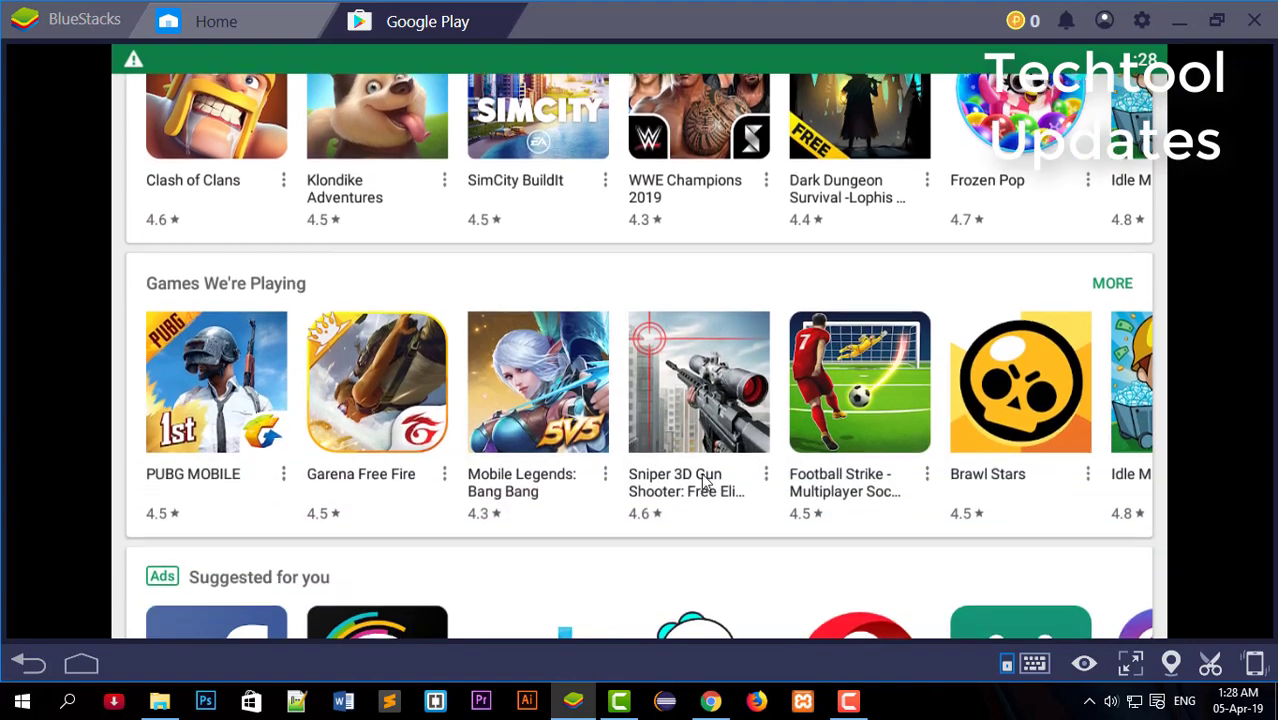
{"action": "scroll", "coordinate": [897, 480], "scroll_direction": "down", "scroll_amount": 3}
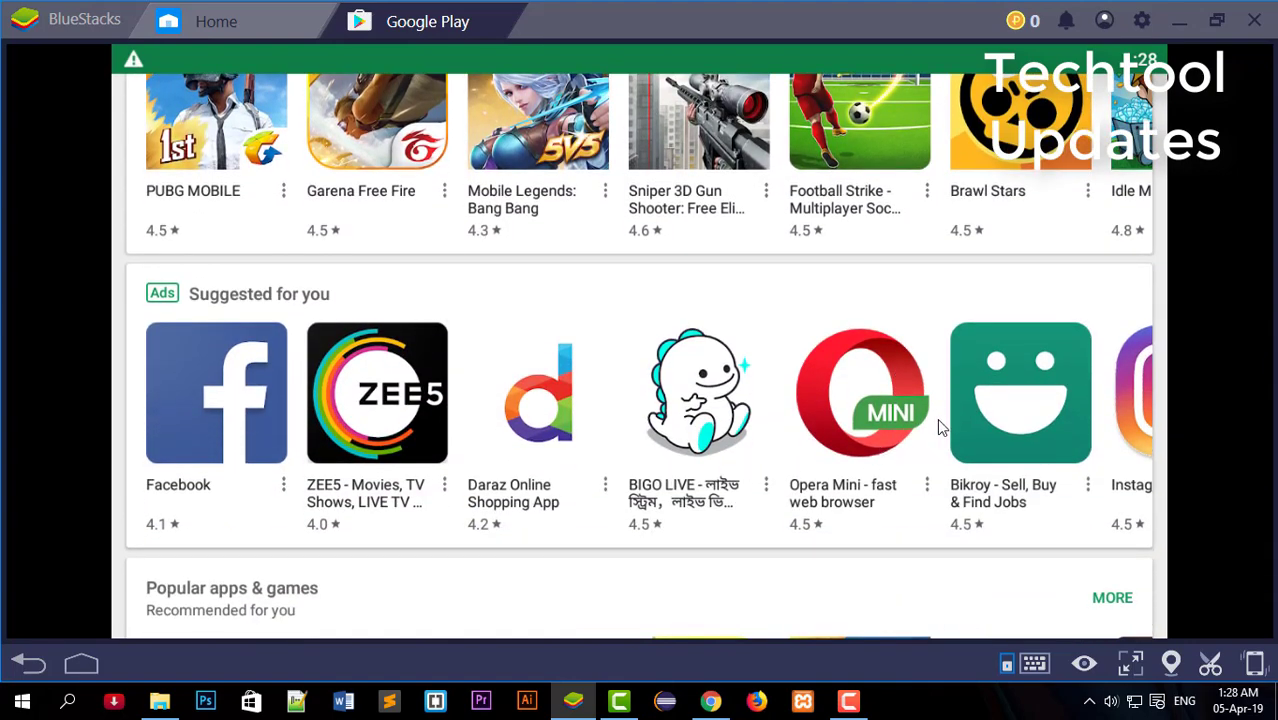
{"action": "scroll", "coordinate": [940, 427], "scroll_direction": "down", "scroll_amount": 3}
{"action": "left_click_drag", "start_coordinate": [952, 469], "coordinate": [473, 507]}
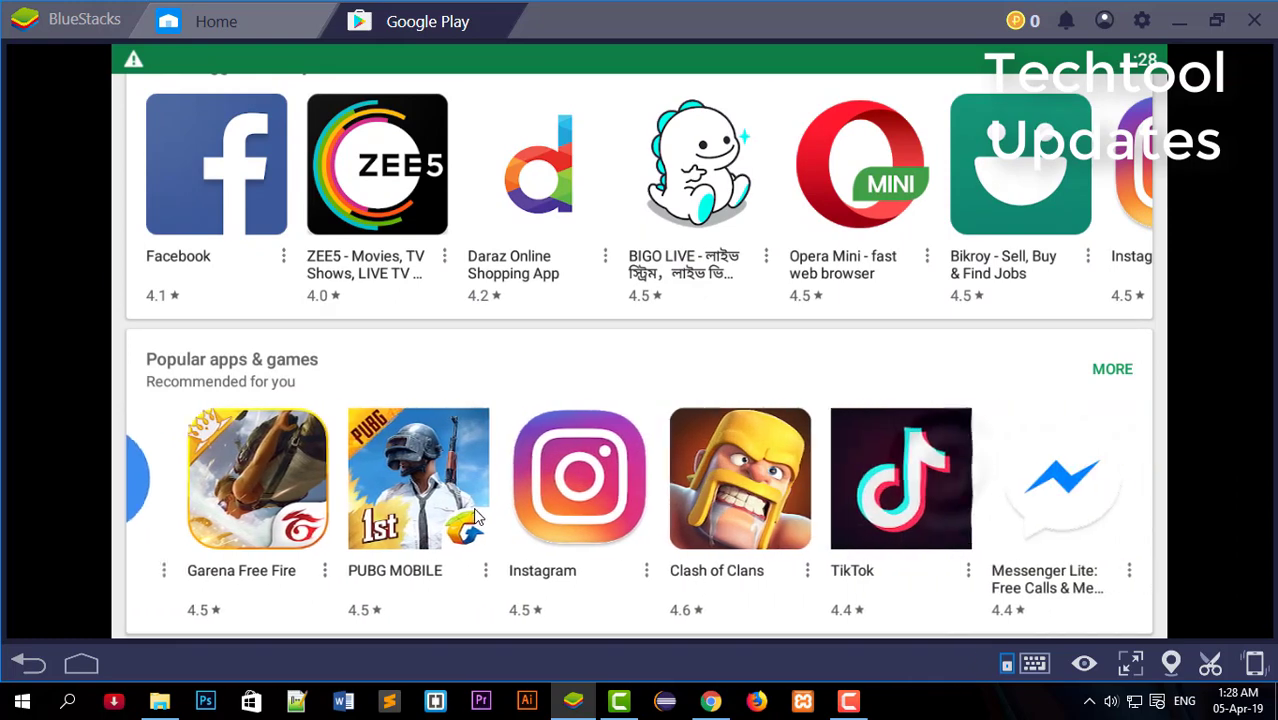
{"action": "left_click_drag", "start_coordinate": [955, 550], "coordinate": [665, 556]}
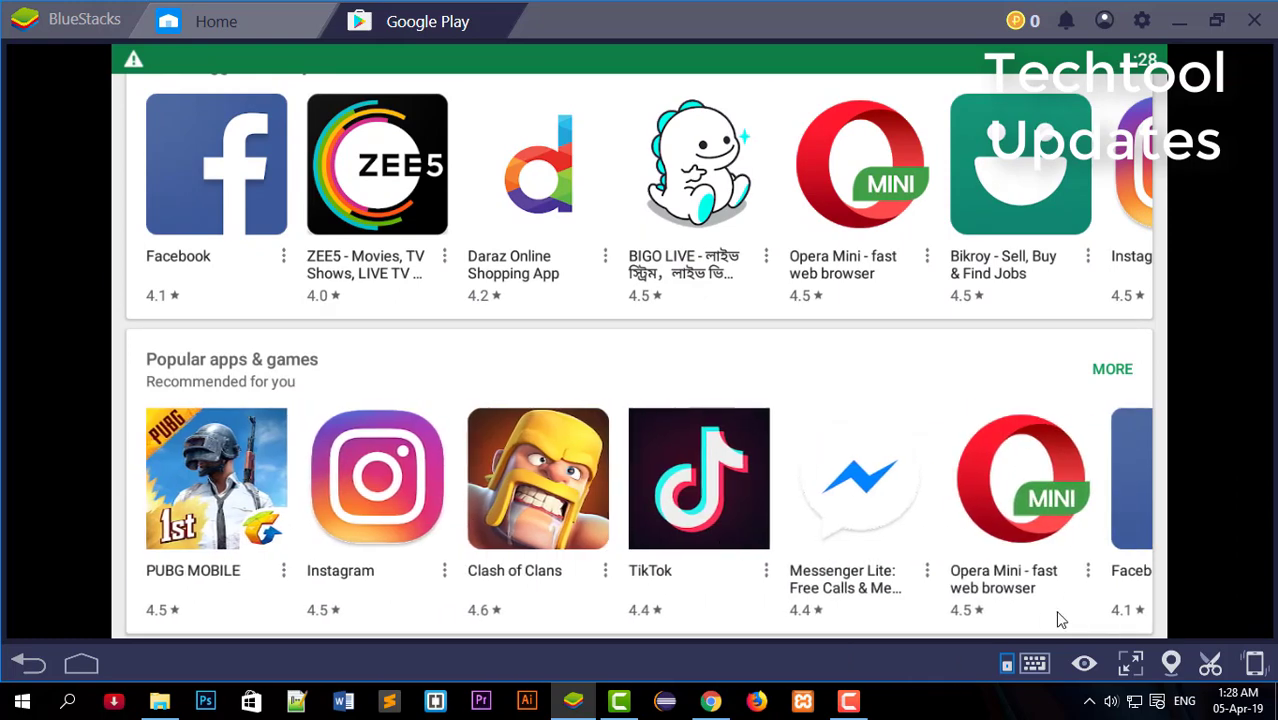
Step: Return Apps & Games to the top and minimize the BlueStacks window
{"action": "scroll", "coordinate": [890, 548], "scroll_direction": "down", "scroll_amount": 3}
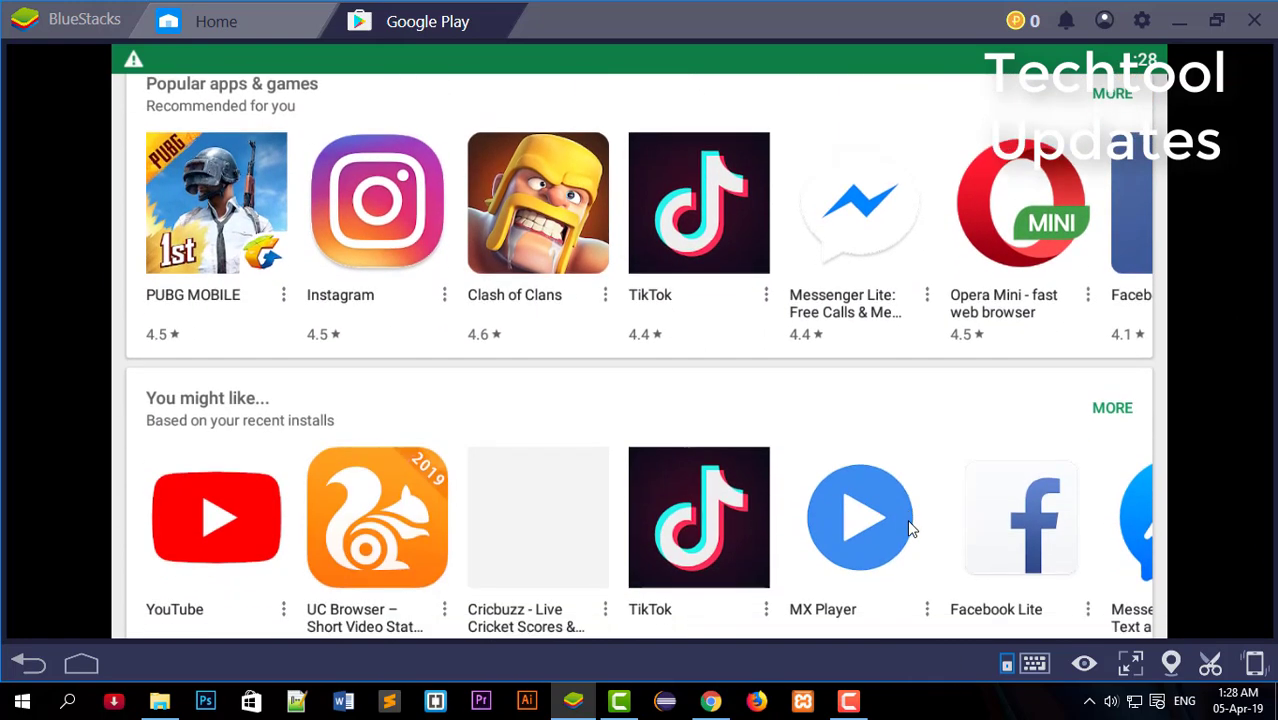
{"action": "scroll", "coordinate": [913, 531], "scroll_direction": "down", "scroll_amount": 3}
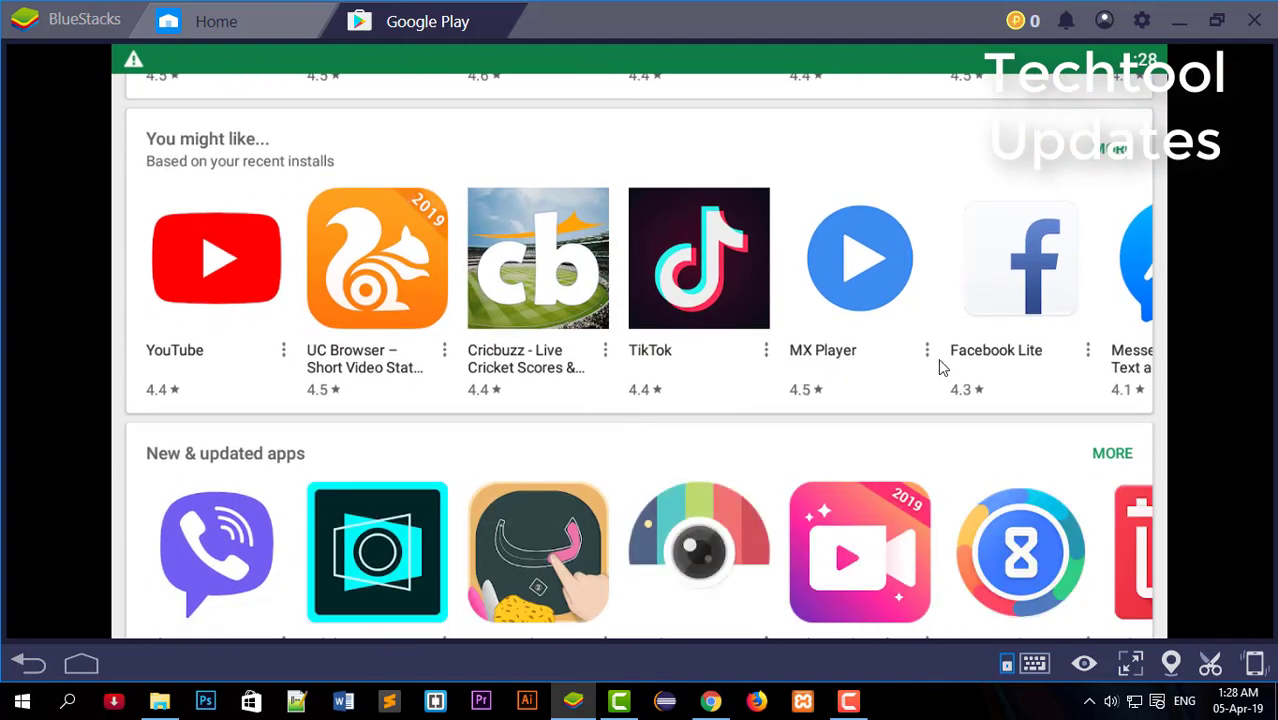
{"action": "scroll", "coordinate": [941, 365], "scroll_direction": "down", "scroll_amount": 1}
{"action": "scroll", "coordinate": [941, 366], "scroll_direction": "down", "scroll_amount": 2}
{"action": "scroll", "coordinate": [941, 366], "scroll_direction": "up", "scroll_amount": 4}
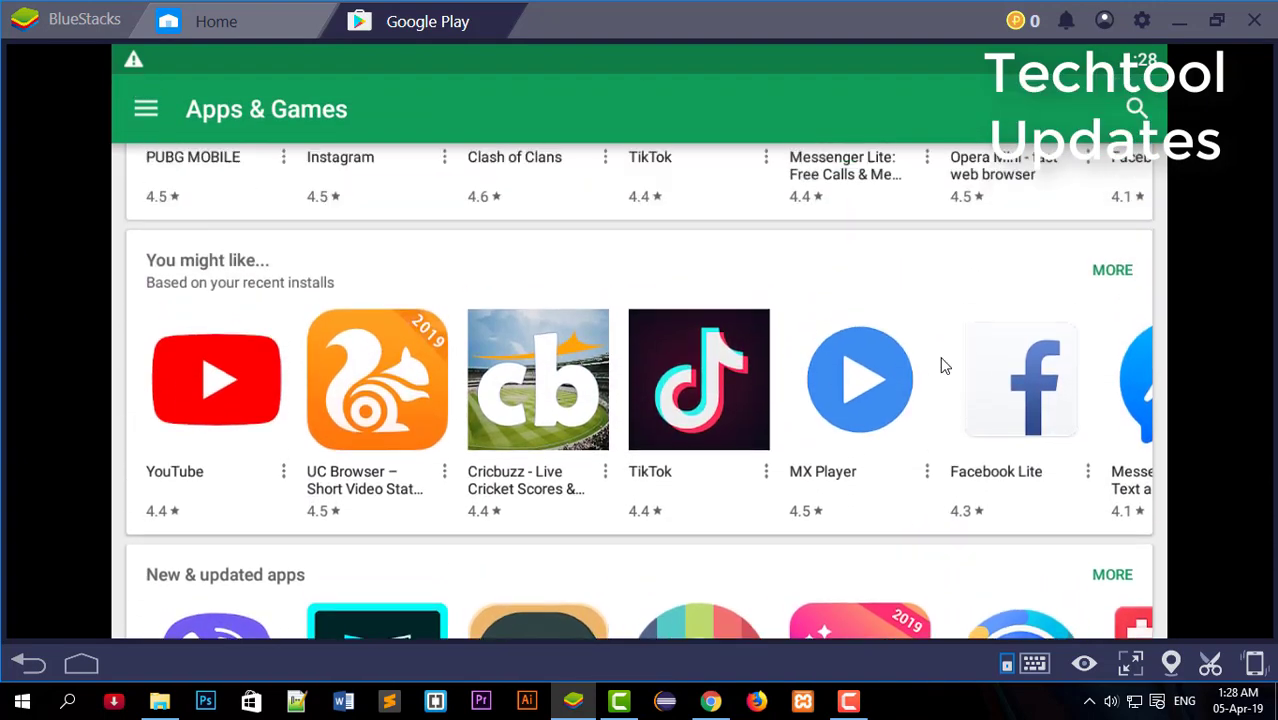
{"action": "scroll", "coordinate": [941, 366], "scroll_direction": "down", "scroll_amount": 3}
{"action": "scroll", "coordinate": [941, 360], "scroll_direction": "up", "scroll_amount": 5}
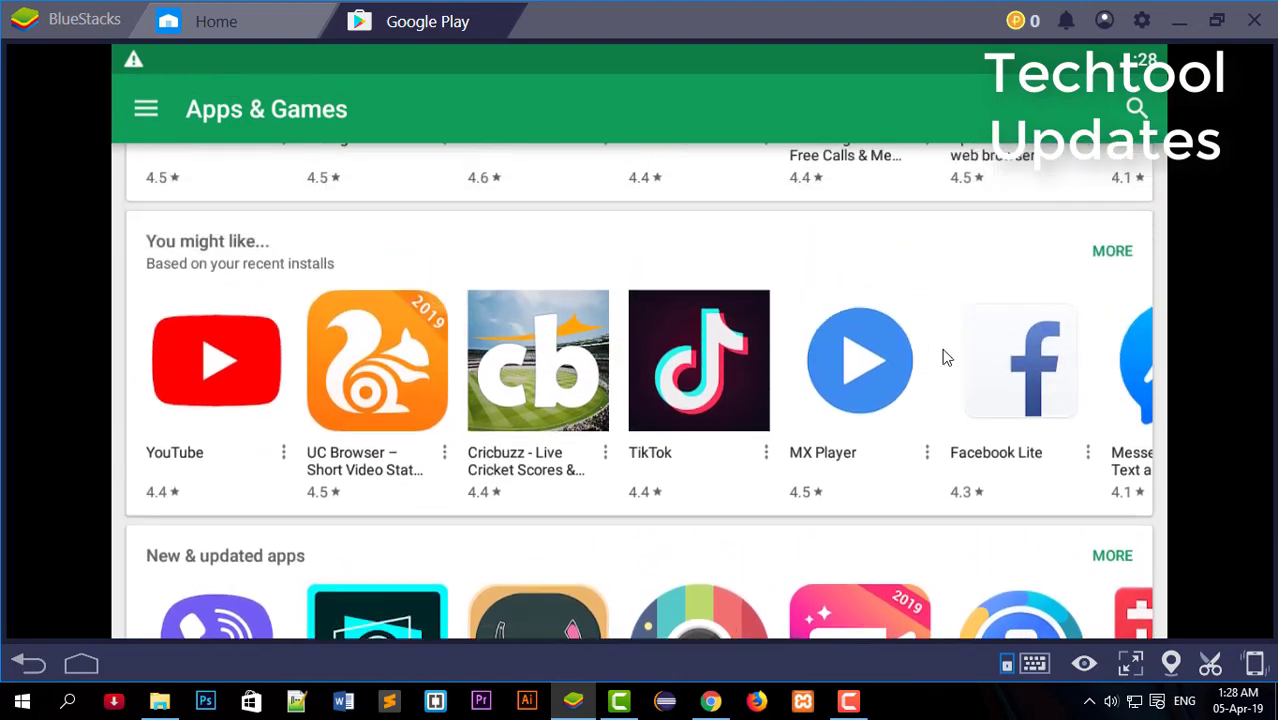
{"action": "scroll", "coordinate": [945, 358], "scroll_direction": "up", "scroll_amount": 8}
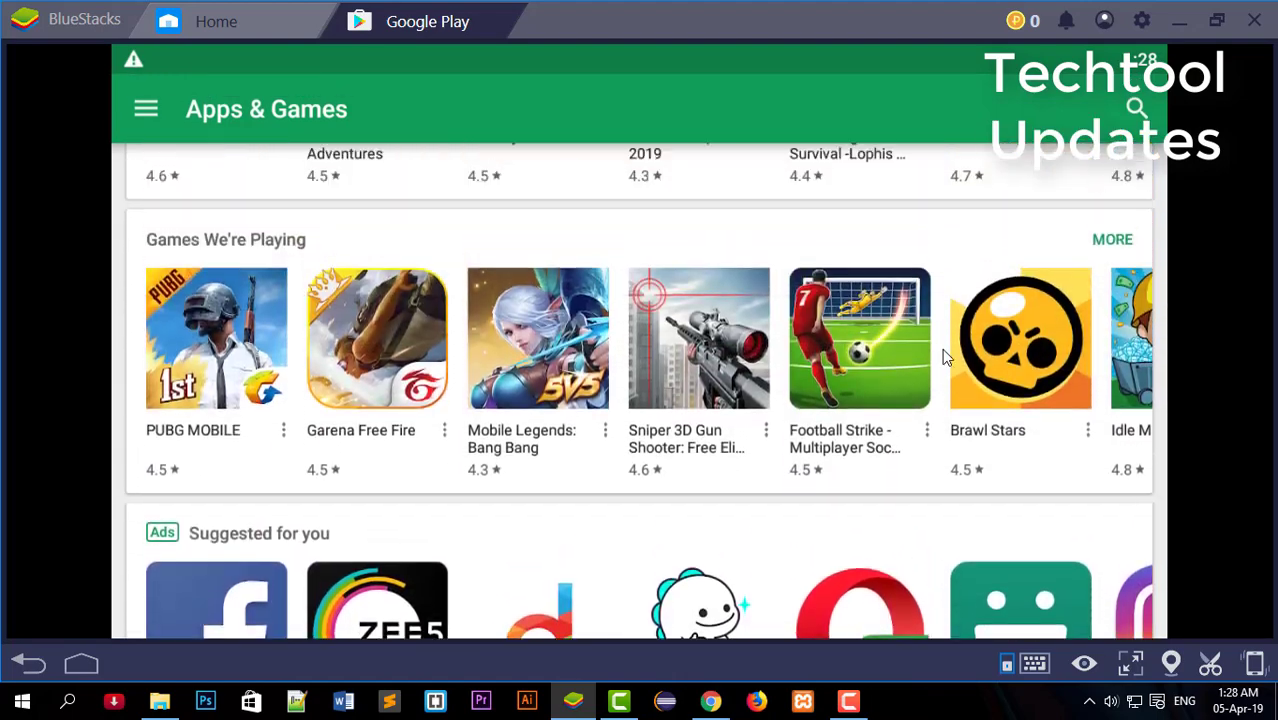
{"action": "scroll", "coordinate": [945, 358], "scroll_direction": "up", "scroll_amount": 2}
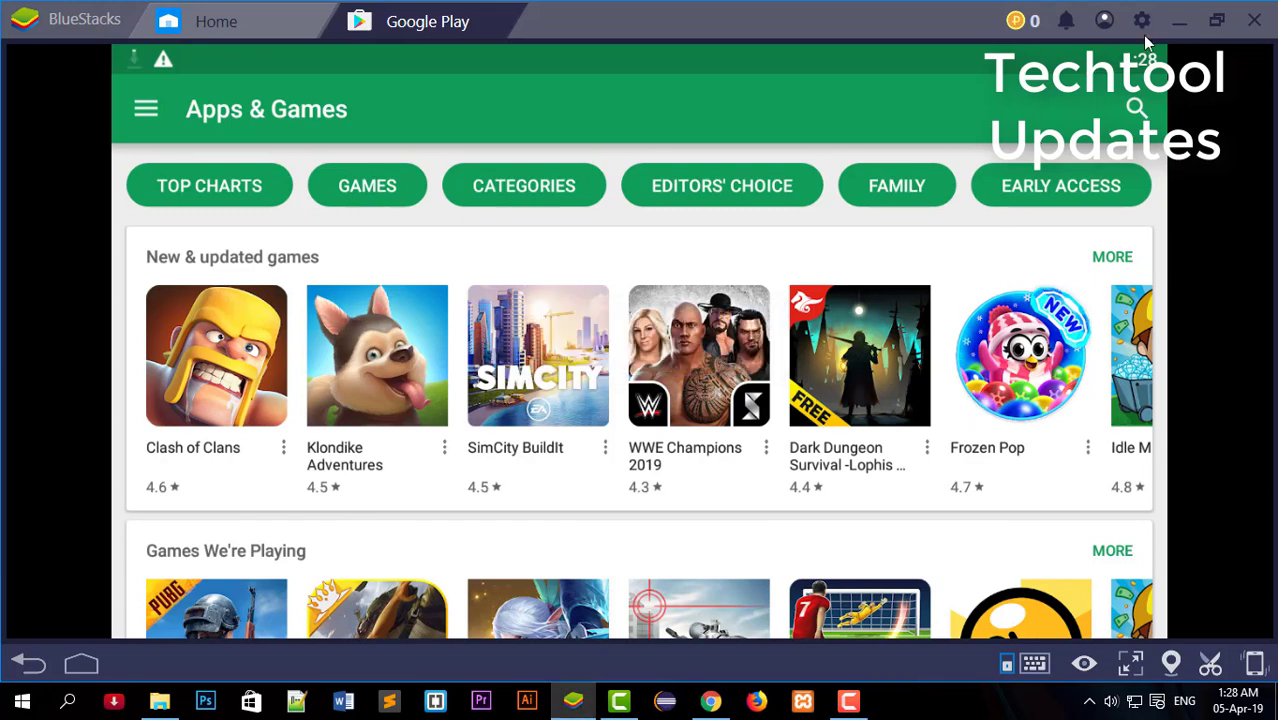
{"action": "left_click", "coordinate": [1180, 20]}
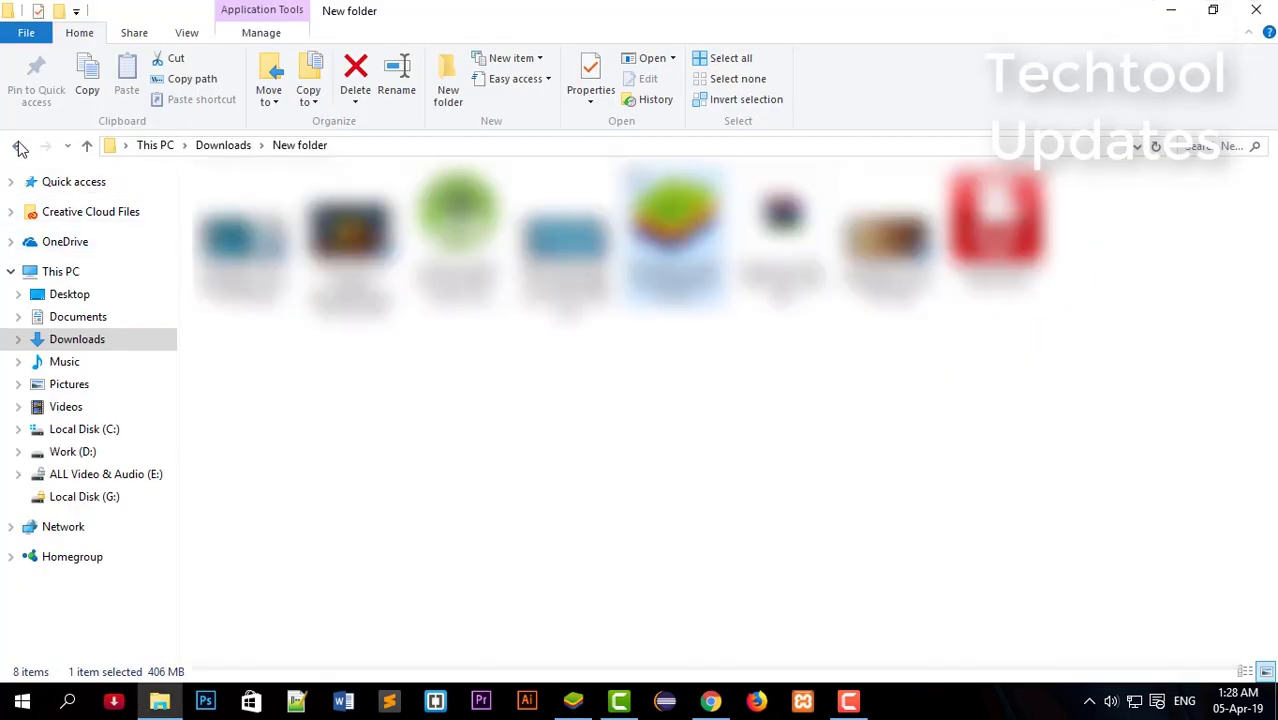
Step: In File Explorer, go from the New folder to Work (D:) > Mobile Software
{"action": "left_click", "coordinate": [20, 147]}
{"action": "left_click", "coordinate": [20, 147]}
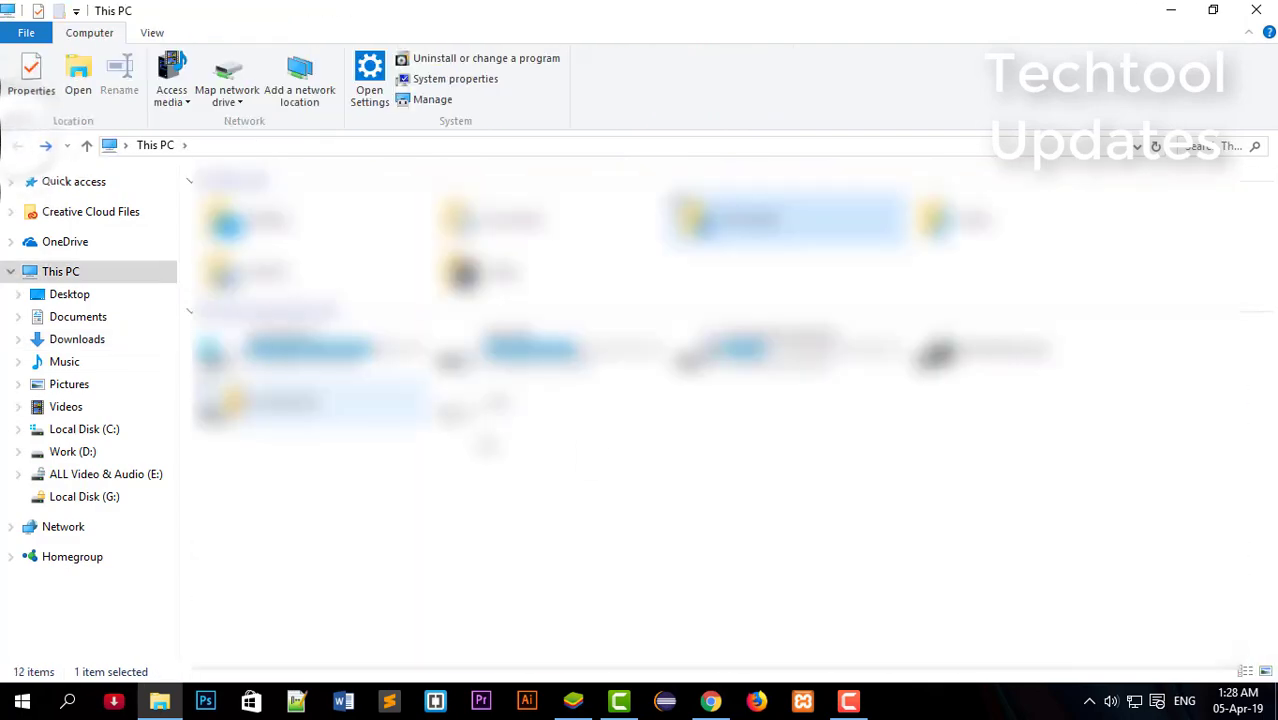
{"action": "double_click", "coordinate": [540, 348]}
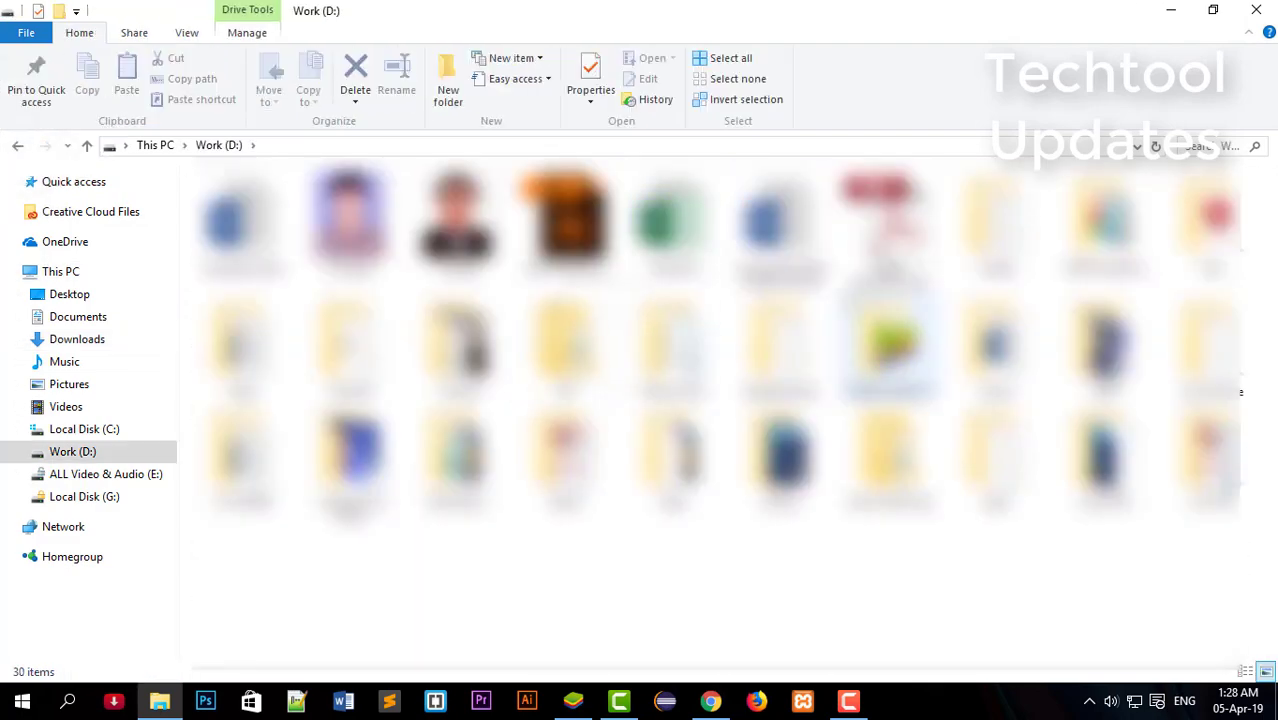
{"action": "double_click", "coordinate": [870, 345]}
{"action": "scroll", "coordinate": [830, 380], "scroll_direction": "down", "scroll_amount": 14}
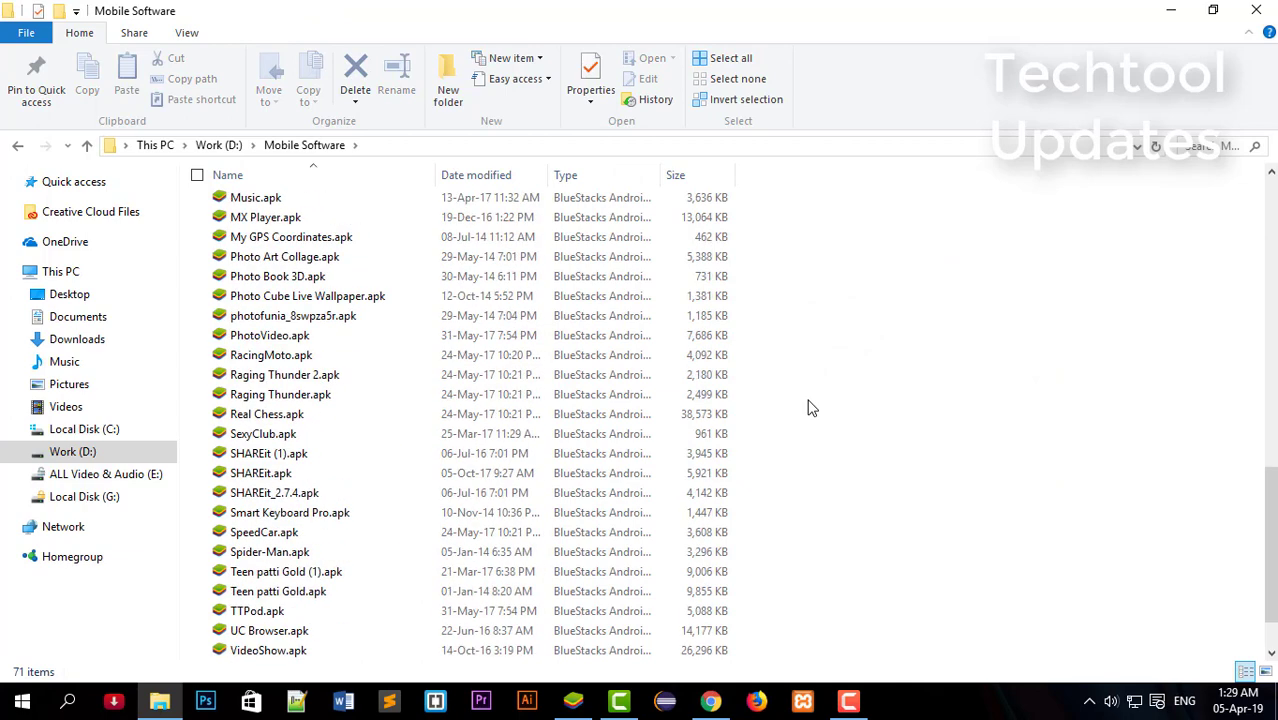
{"action": "scroll", "coordinate": [811, 408], "scroll_direction": "down", "scroll_amount": 1}
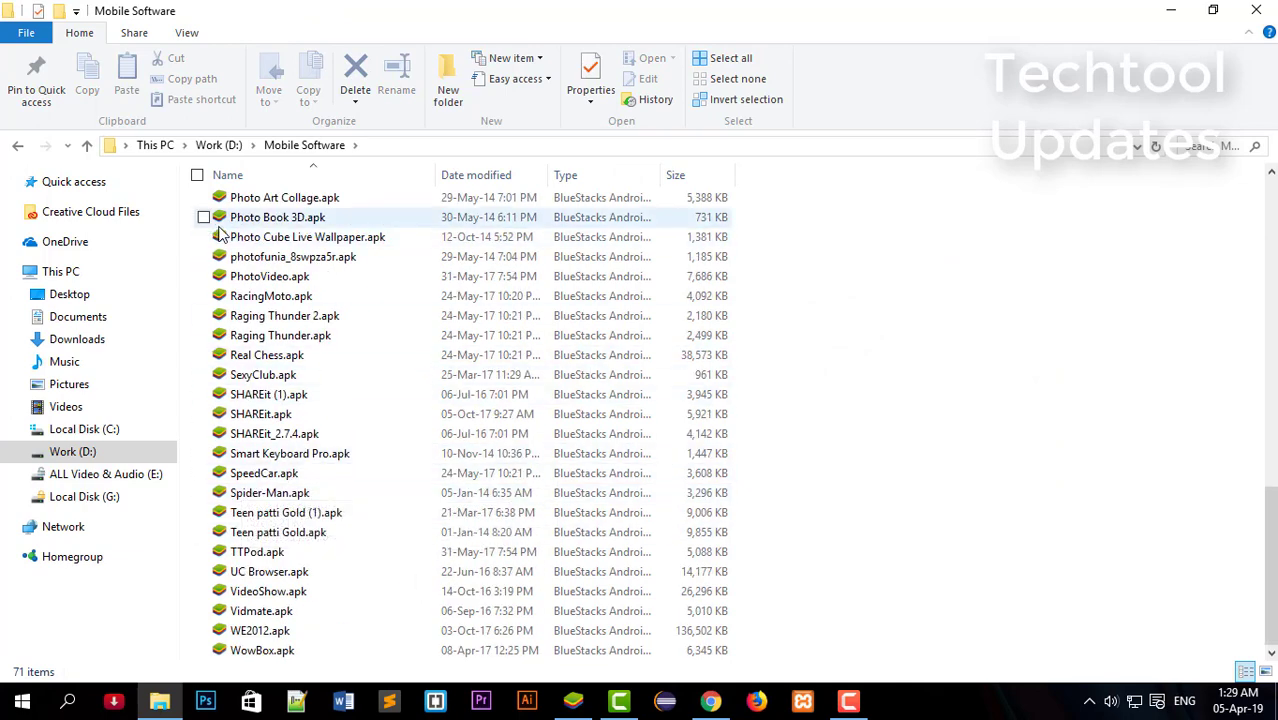
{"action": "scroll", "coordinate": [262, 476], "scroll_direction": "up", "scroll_amount": 8}
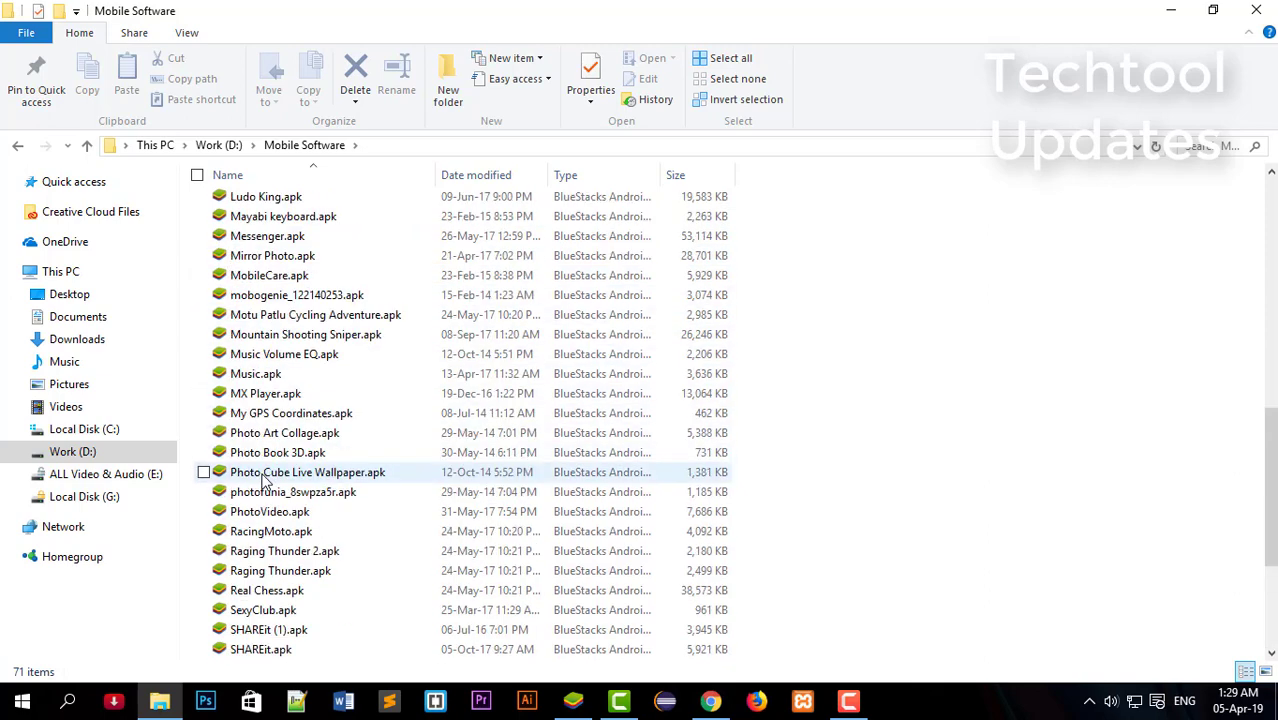
{"action": "scroll", "coordinate": [265, 480], "scroll_direction": "down", "scroll_amount": 4}
{"action": "scroll", "coordinate": [265, 480], "scroll_direction": "down", "scroll_amount": 4}
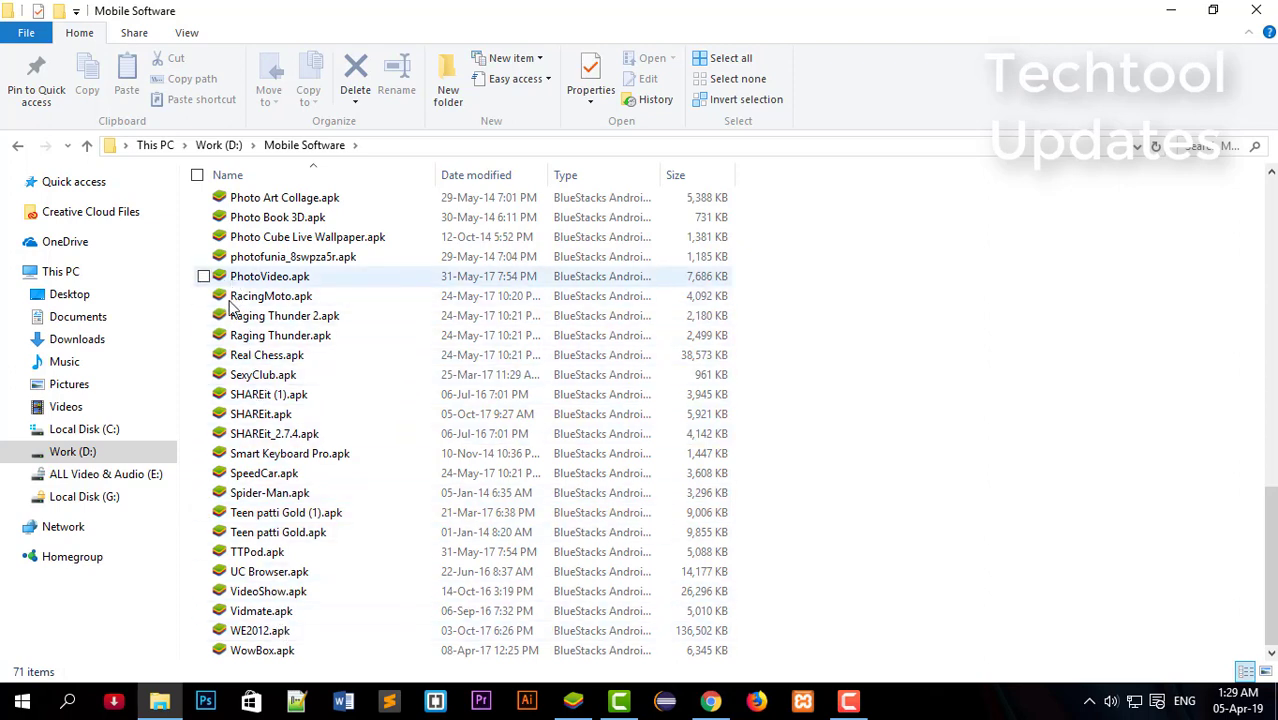
Step: Install Spider-Man.apk with BlueStacks APK Installer and bring BlueStacks back to the front
{"action": "right_click", "coordinate": [279, 496]}
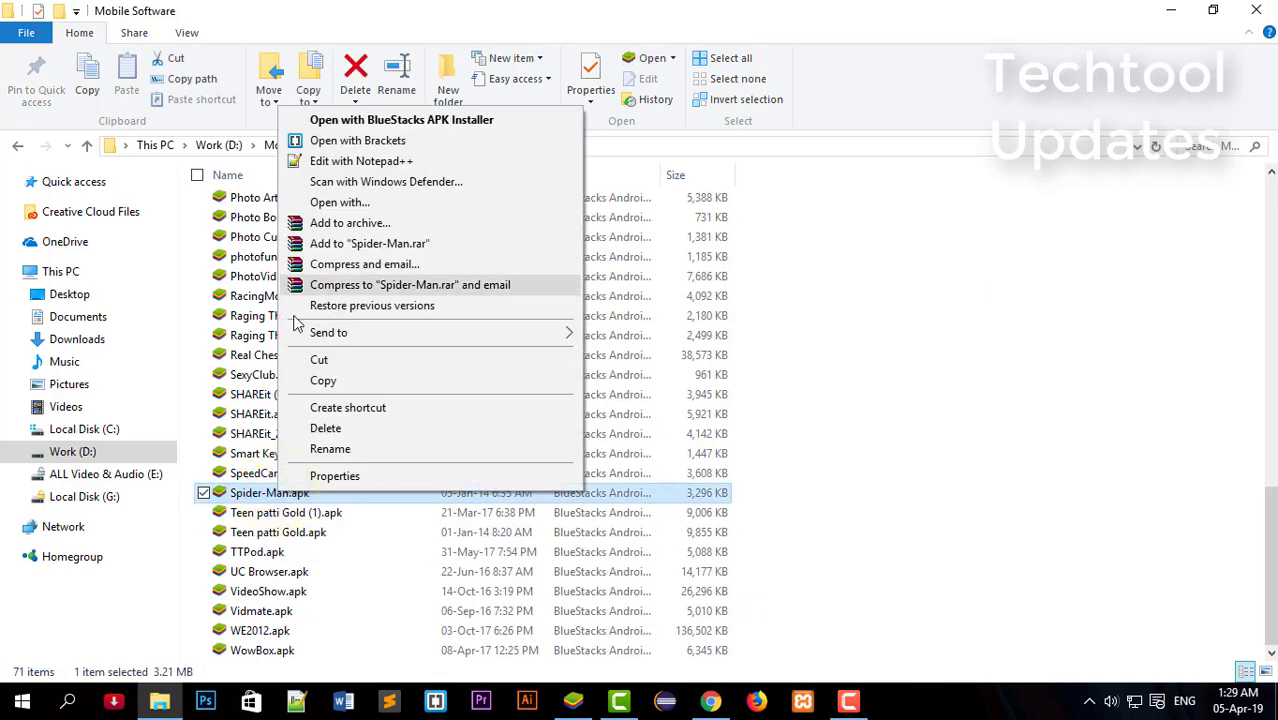
{"action": "left_click", "coordinate": [351, 121]}
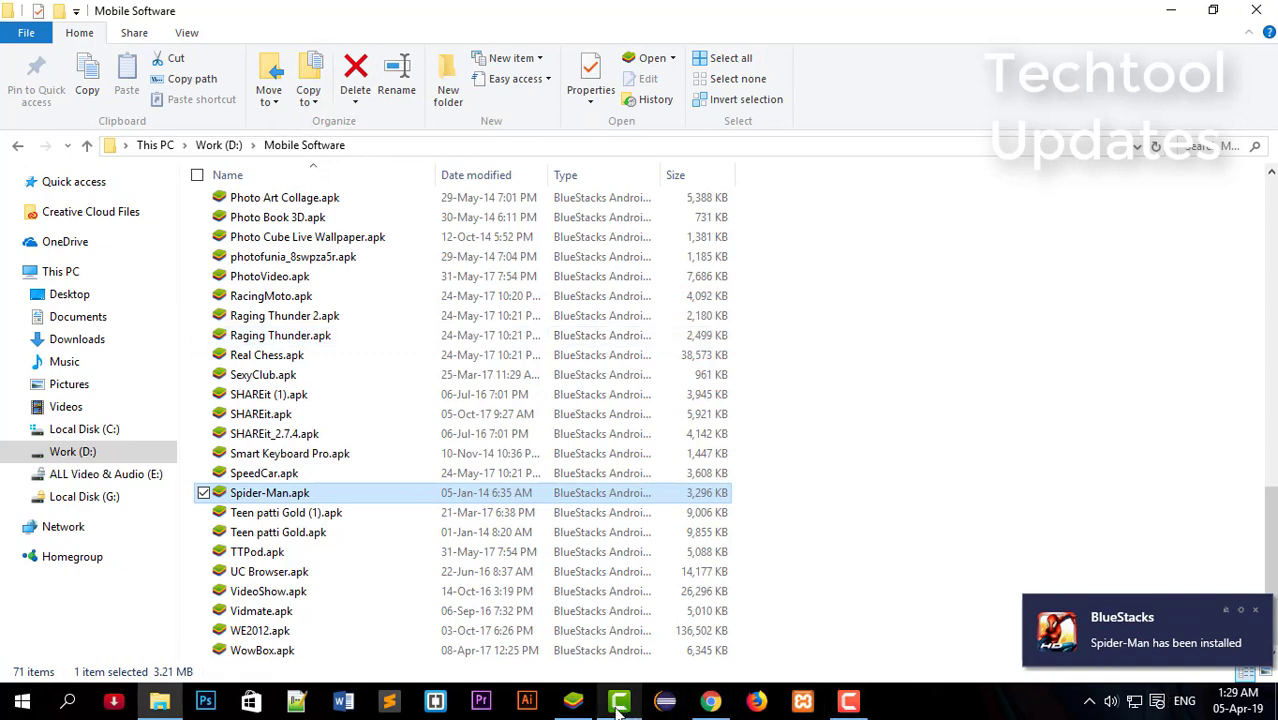
{"action": "left_click", "coordinate": [578, 704]}
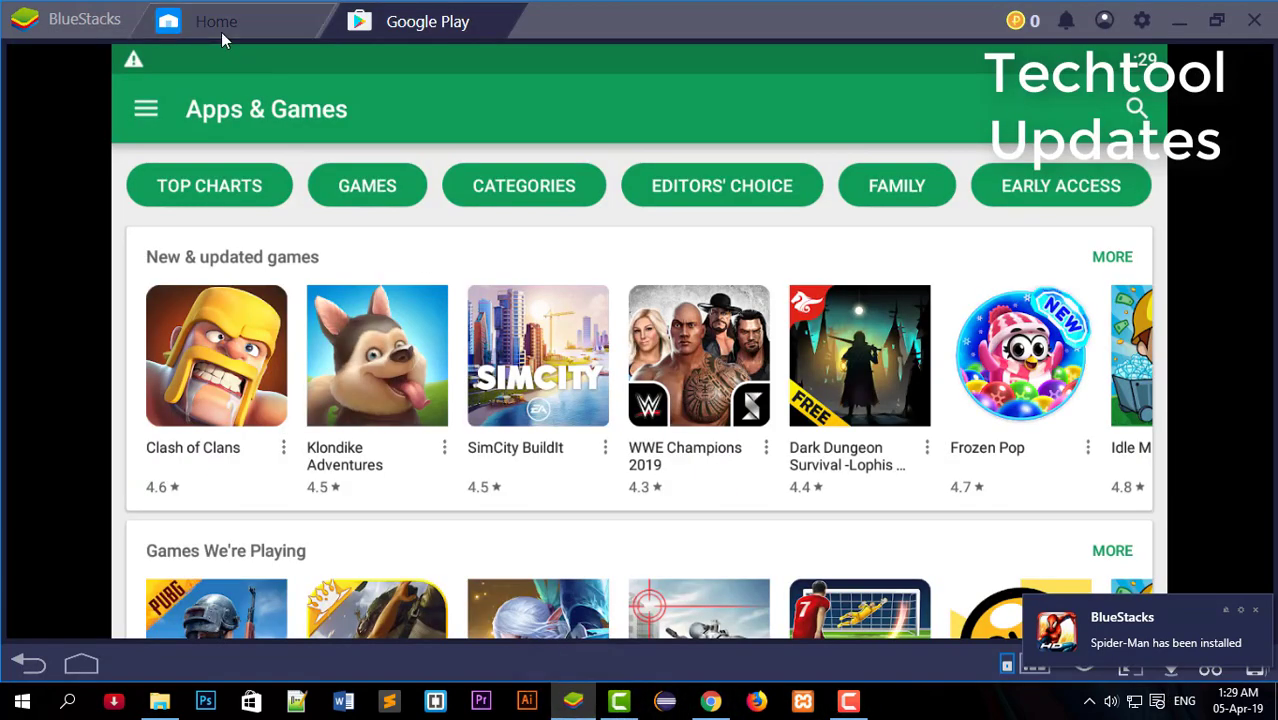
Step: Launch Spider-Man from the Home tab's installed apps and accept the additional game data download
{"action": "left_click", "coordinate": [221, 30]}
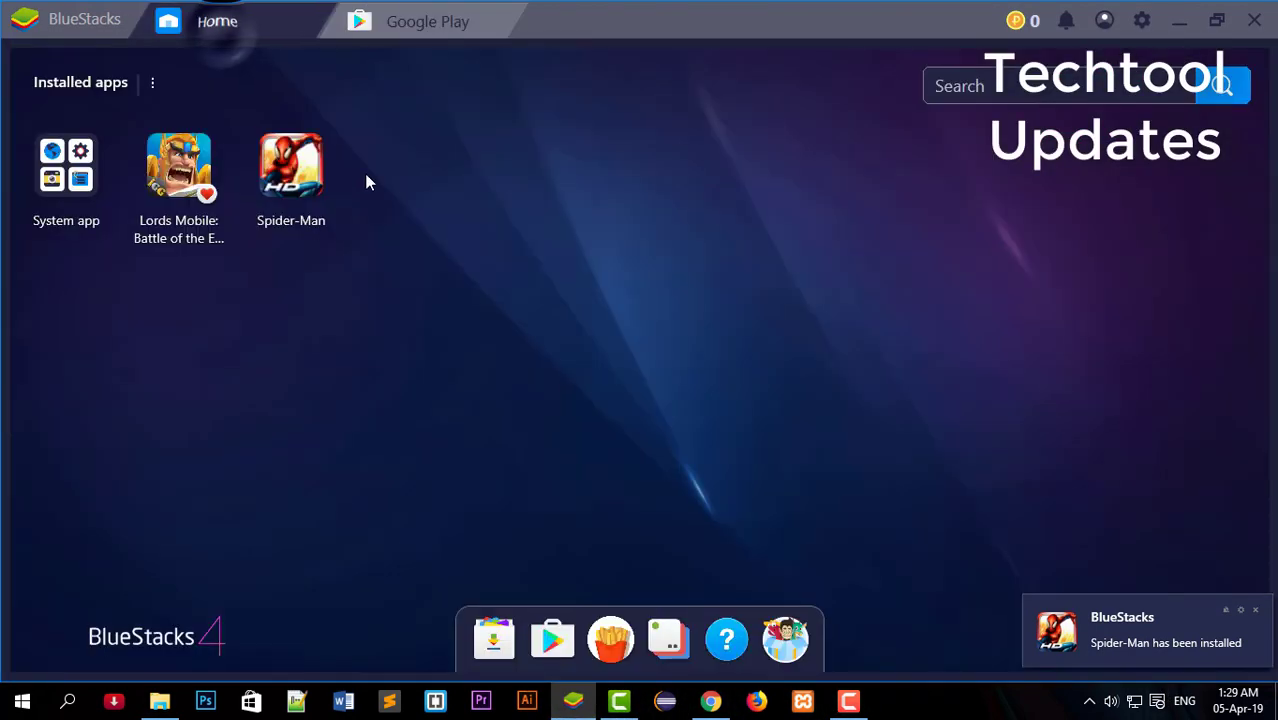
{"action": "left_click", "coordinate": [308, 165]}
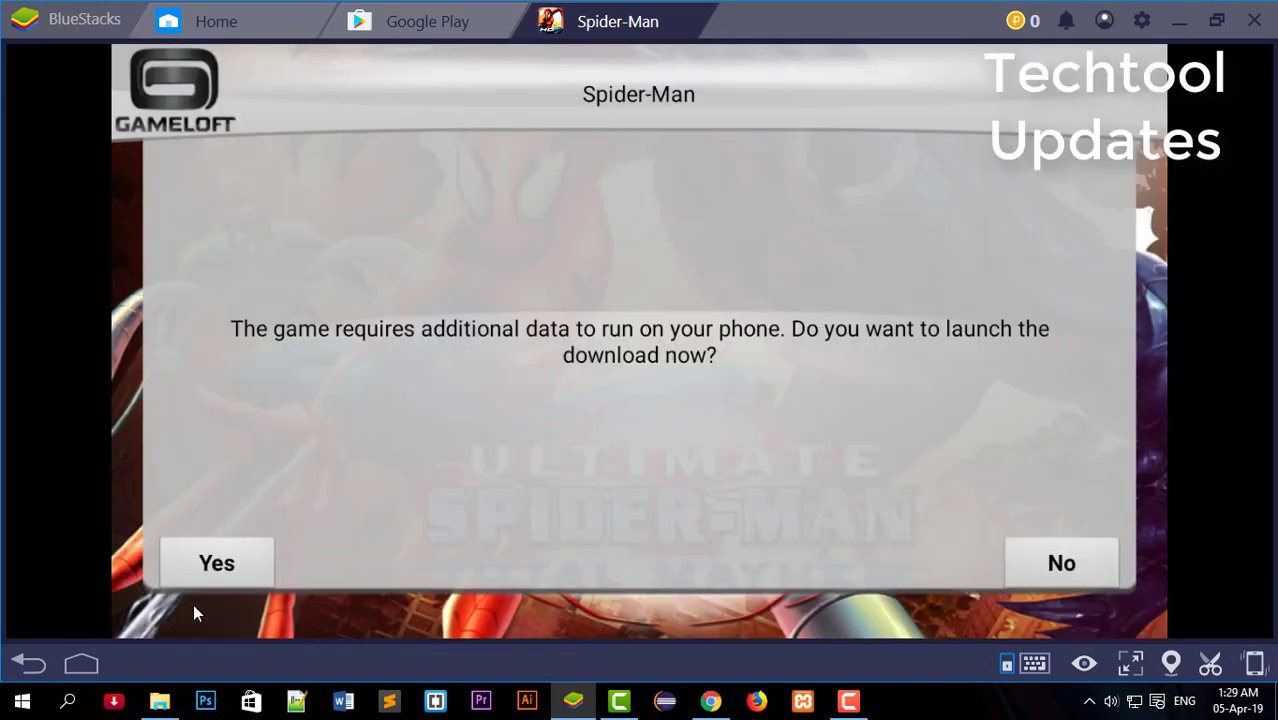
{"action": "left_click", "coordinate": [213, 566]}
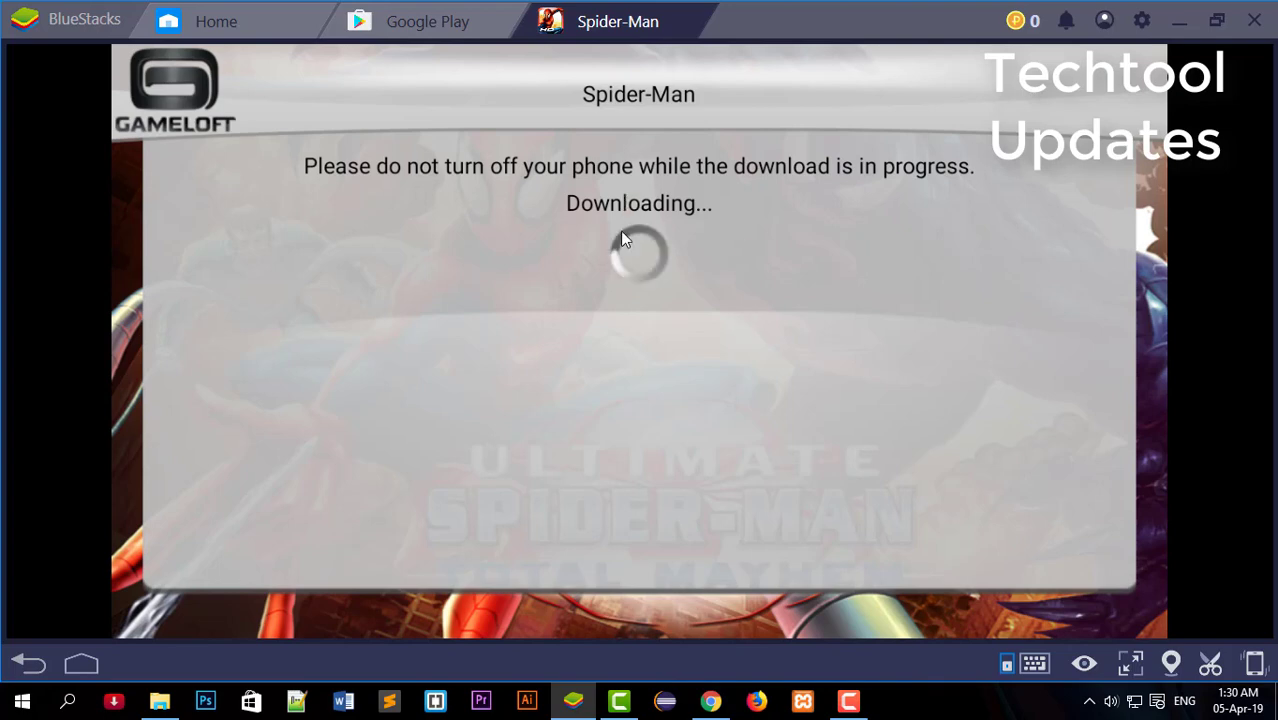
Step: Open the Facebook app page in Google Play and cancel its pending download
{"action": "left_click", "coordinate": [440, 24]}
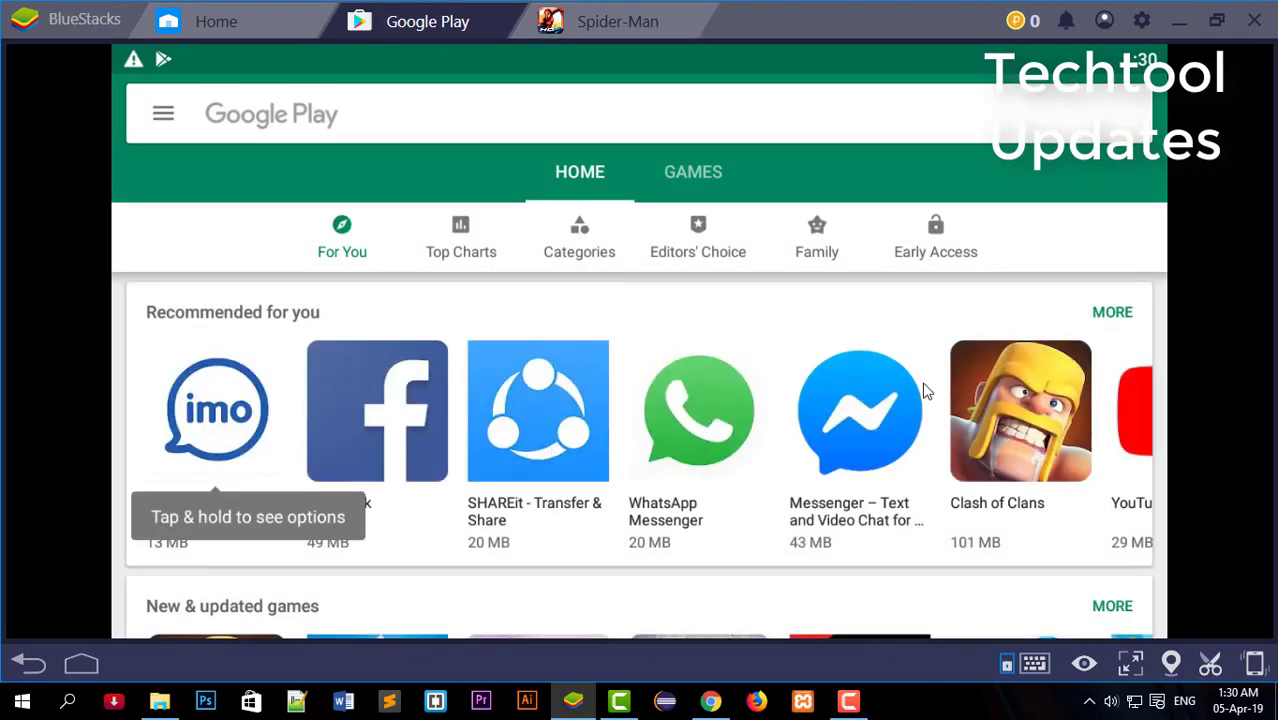
{"action": "scroll", "coordinate": [926, 392], "scroll_direction": "down", "scroll_amount": 5}
{"action": "left_click", "coordinate": [385, 230]}
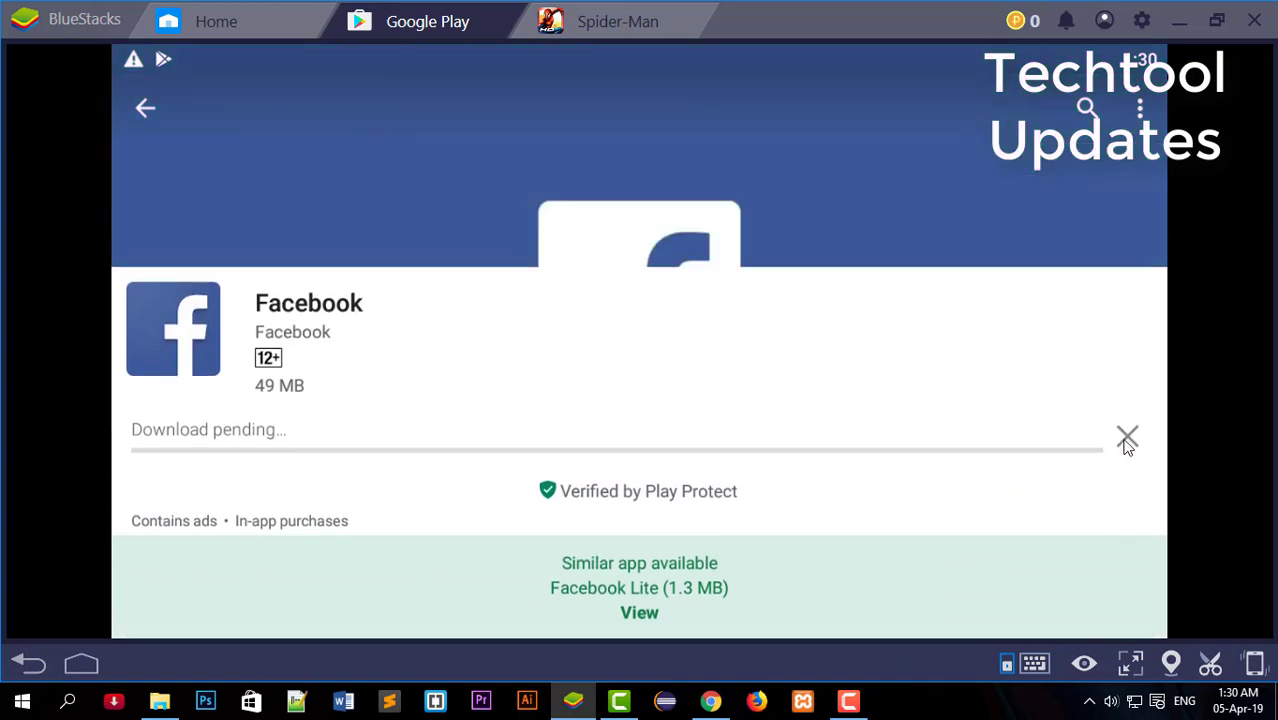
{"action": "left_click", "coordinate": [1127, 440]}
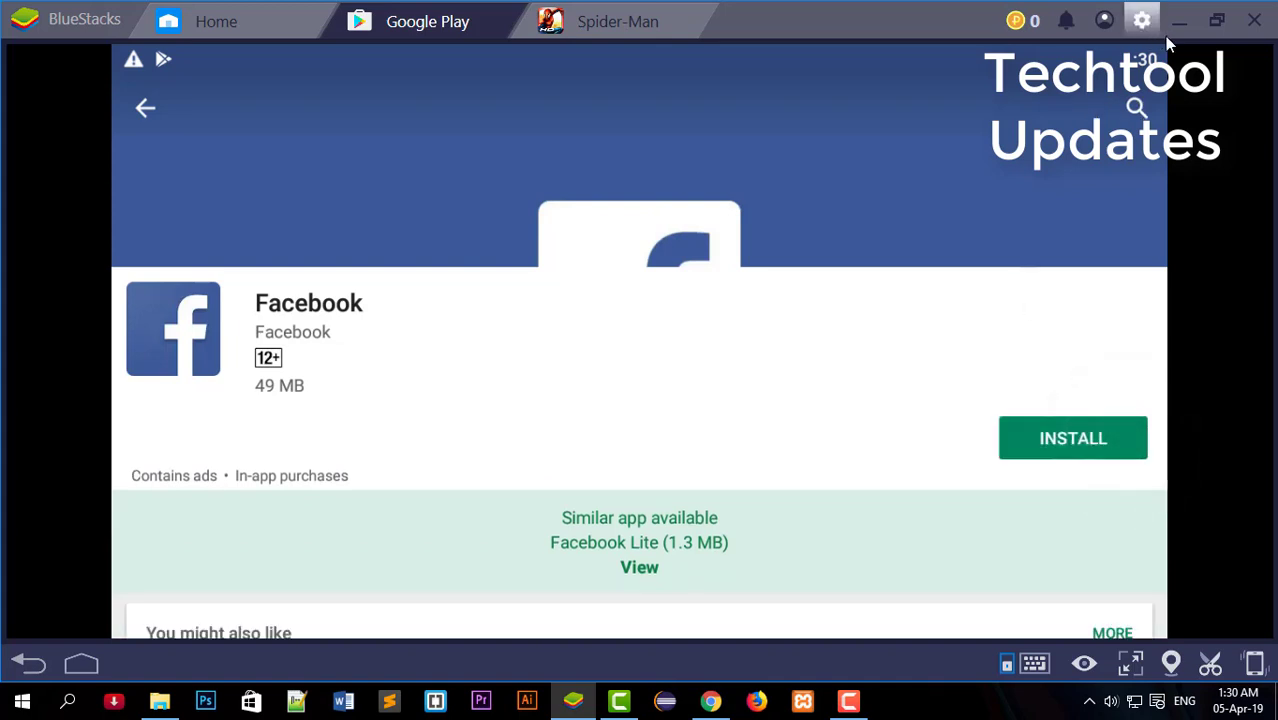